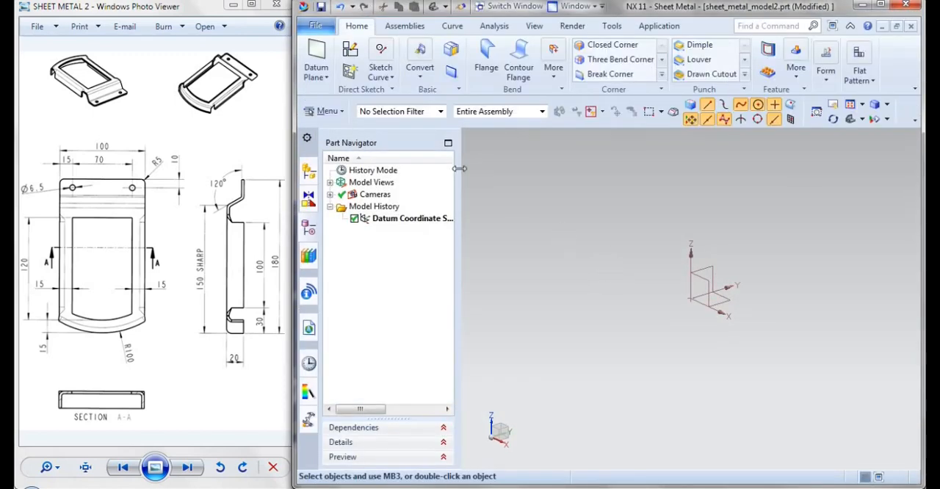
# Start a sketch on the XY plane of the datum coordinate system
pyautogui.click(351, 52)
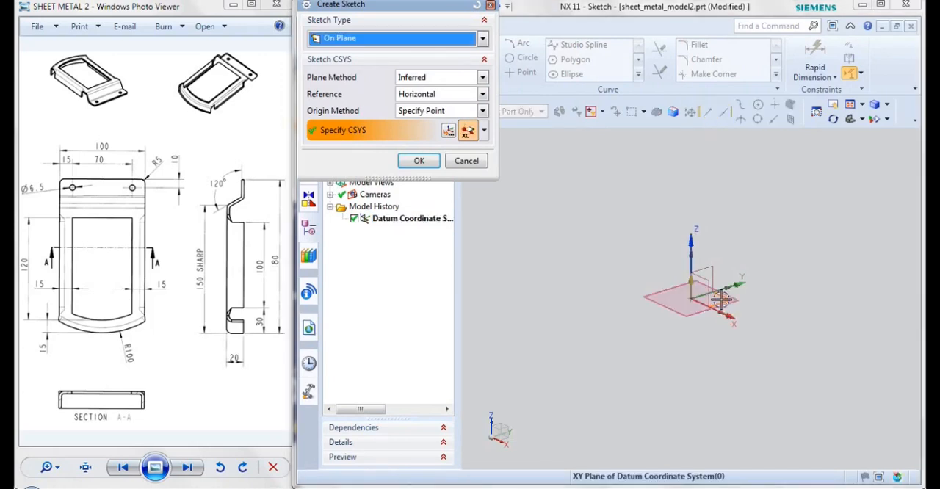
pyautogui.click(720, 299)
pyautogui.click(426, 166)
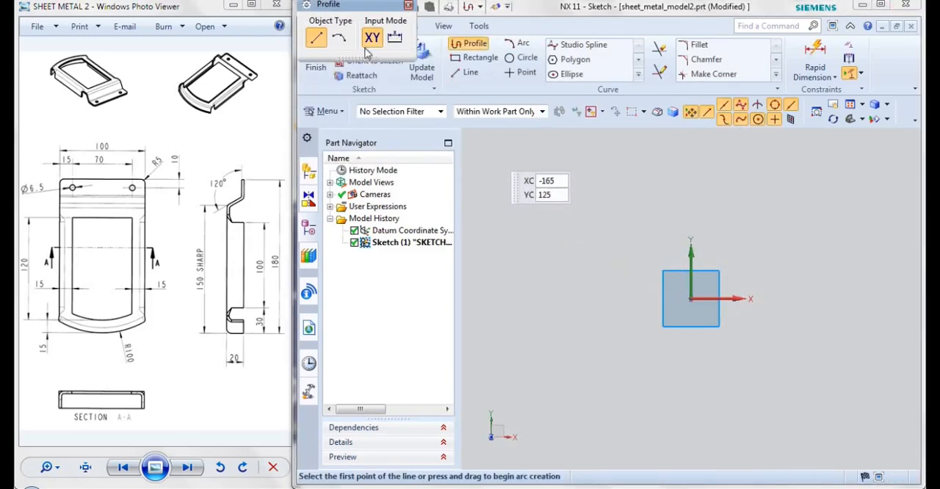
pyautogui.click(476, 49)
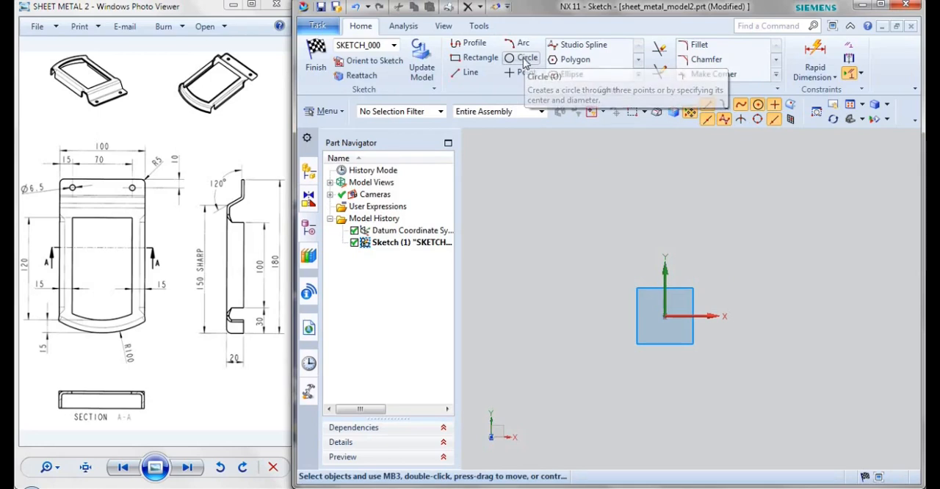
# Sketch a circle centred on the sketch origin and set its diameter to 200 mm
pyautogui.click(526, 58)
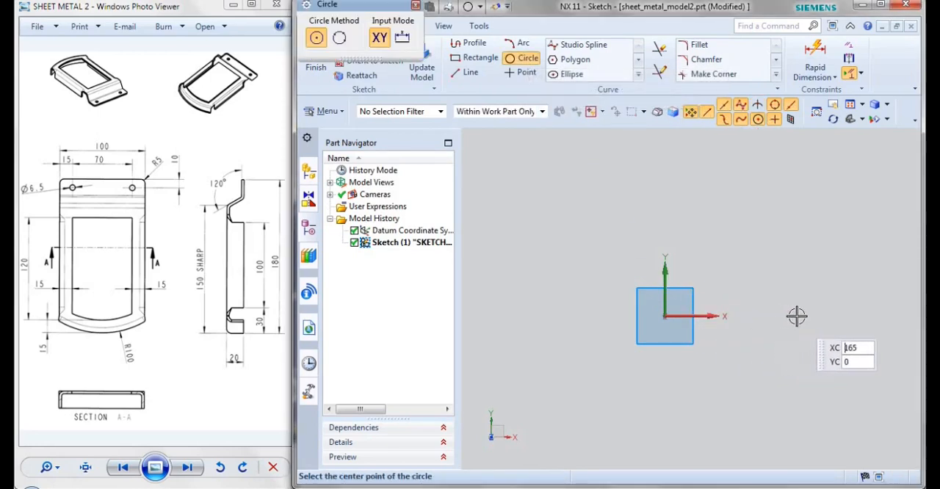
pyautogui.click(665, 317)
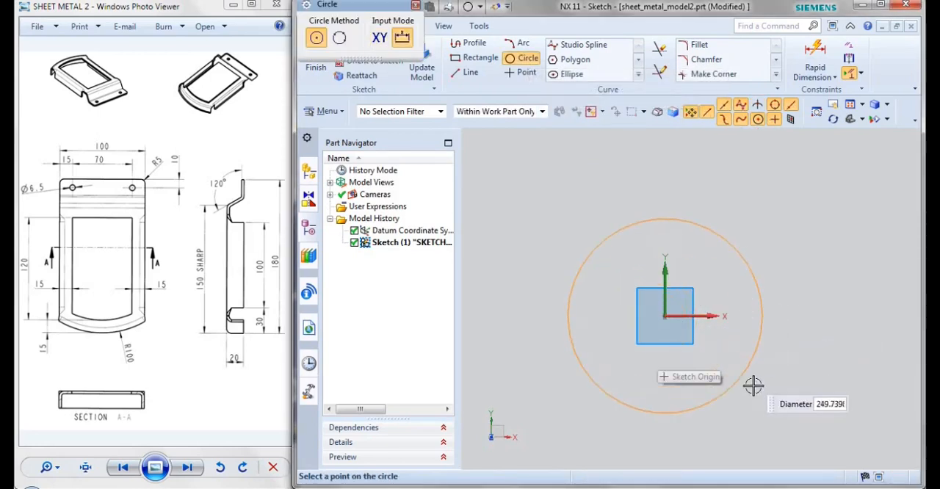
pyautogui.click(755, 386)
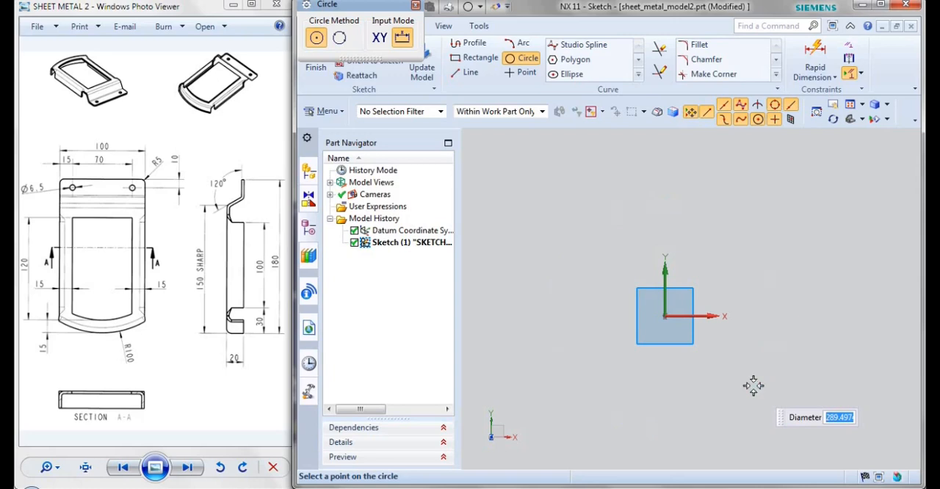
pyautogui.press('Escape')
pyautogui.doubleClick(717, 346)
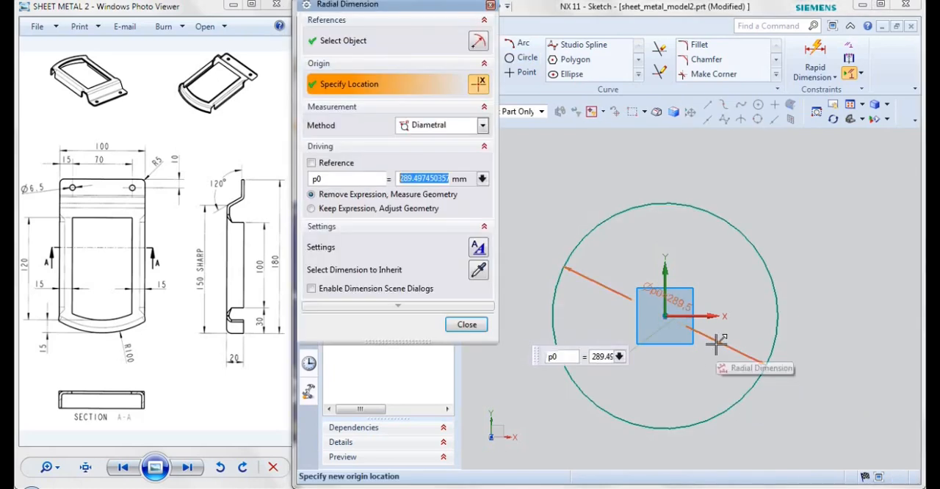
pyautogui.write('200')
pyautogui.press('Return')
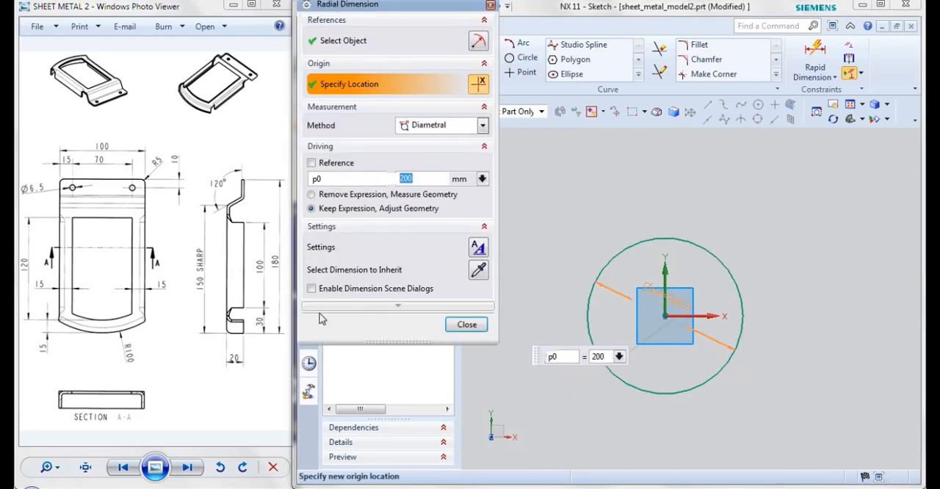
pyautogui.click(466, 324)
# Sketch a from-center rectangle about 200 mm wide and 92 mm high, centred on the X axis slightly to the negative side of the origin
pyautogui.click(474, 62)
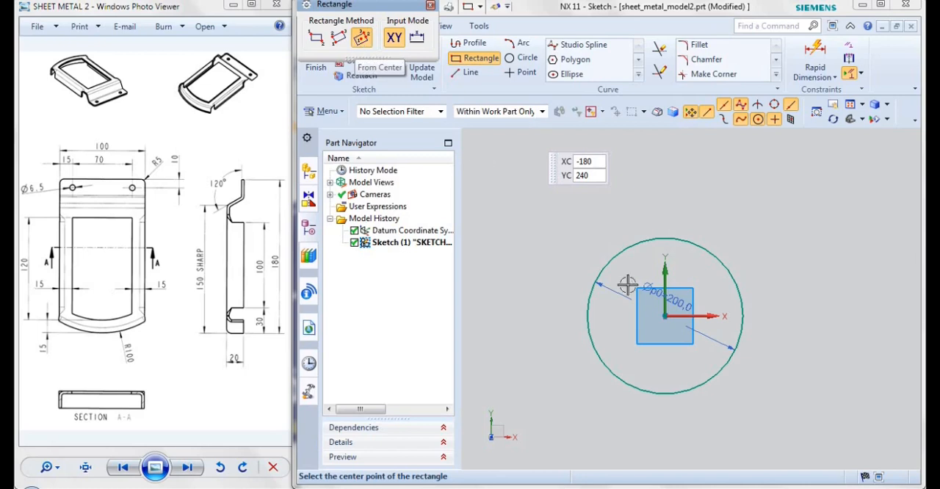
pyautogui.click(649, 317)
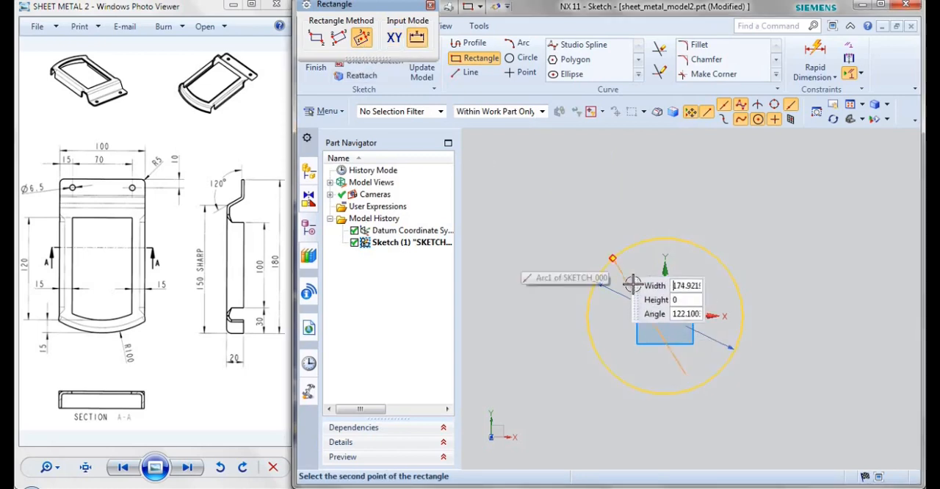
pyautogui.click(569, 318)
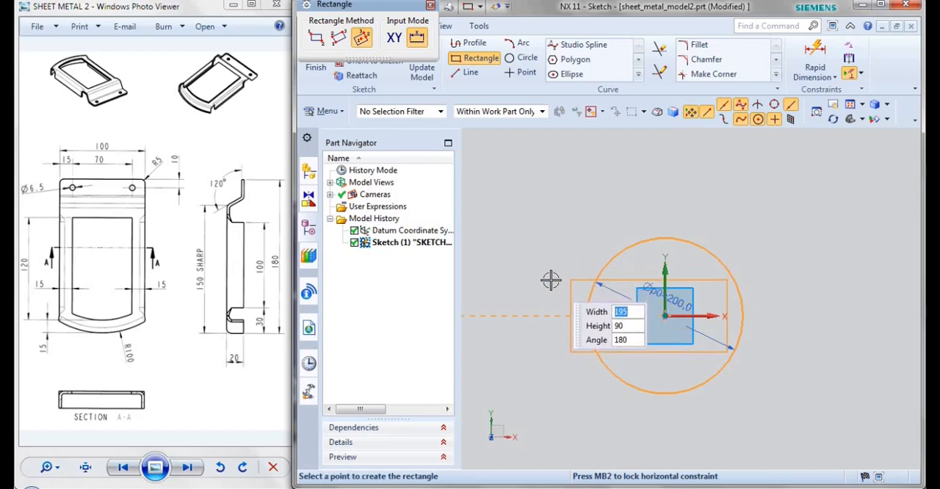
pyautogui.click(551, 280)
pyautogui.press('Escape')
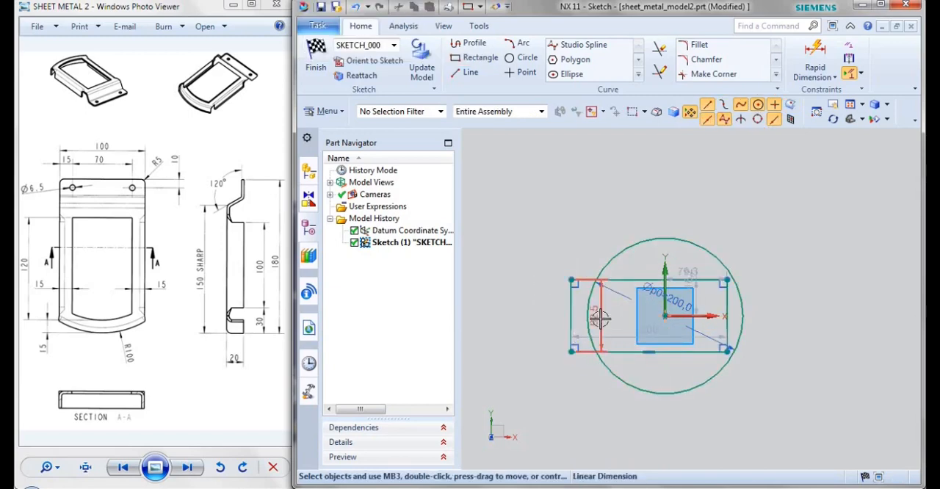
# Set the rectangle's height to 100 mm
pyautogui.doubleClick(599, 314)
pyautogui.write('10')
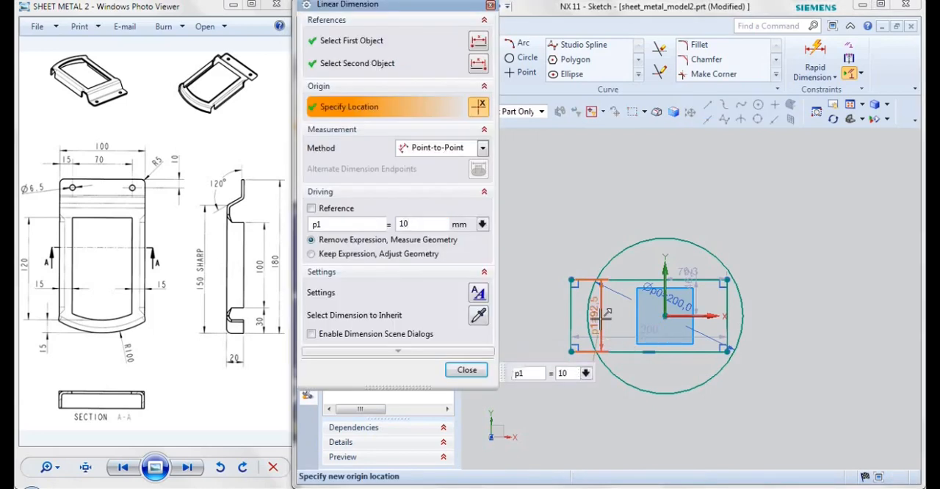
pyautogui.write('0')
pyautogui.press('Return')
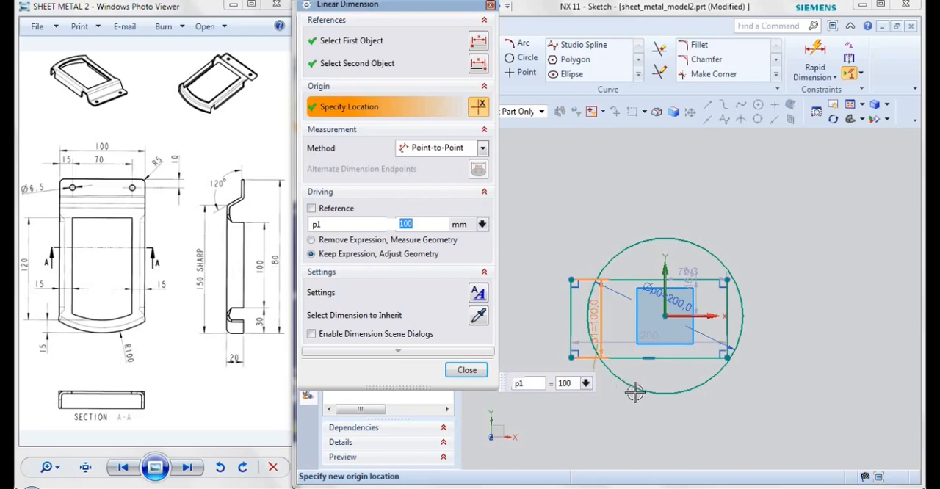
# Add a 150 mm horizontal dimension between the circle's left tangent point and the rectangle's right side
pyautogui.click(821, 67)
pyautogui.click(835, 76)
pyautogui.click(893, 91)
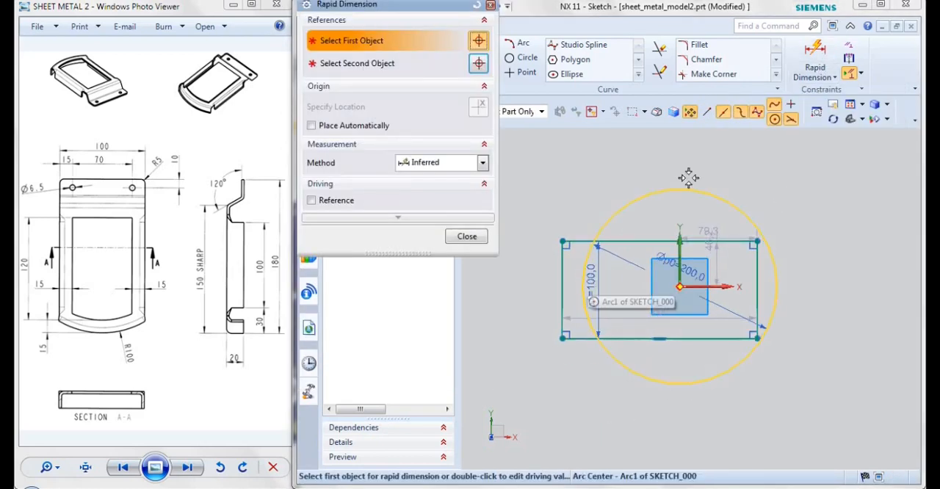
pyautogui.click(585, 289)
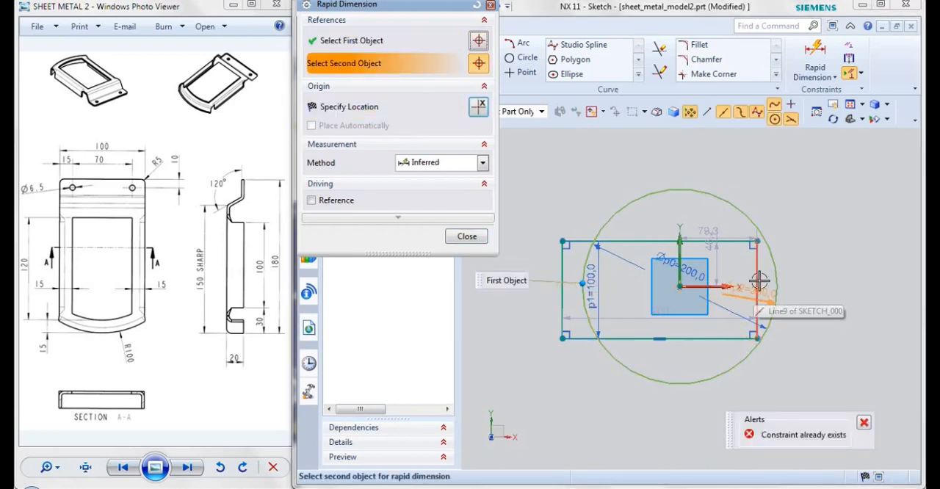
pyautogui.click(758, 282)
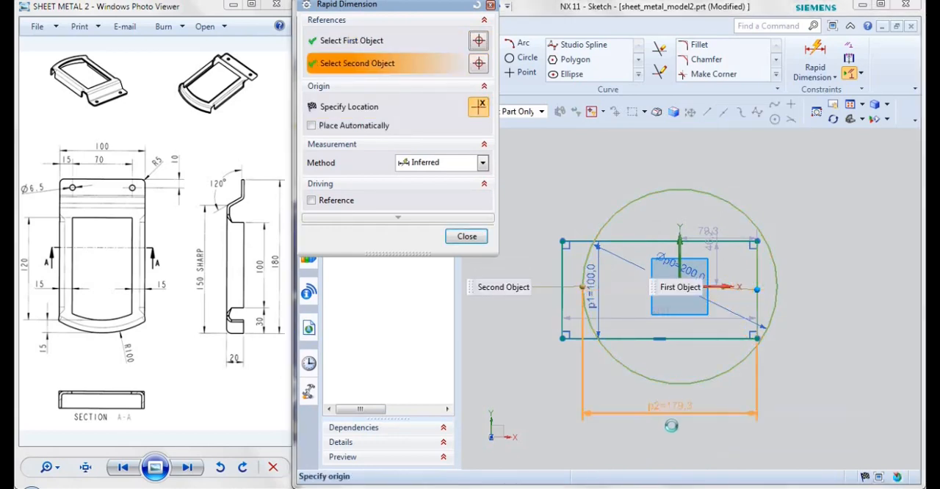
pyautogui.click(672, 426)
pyautogui.write('150')
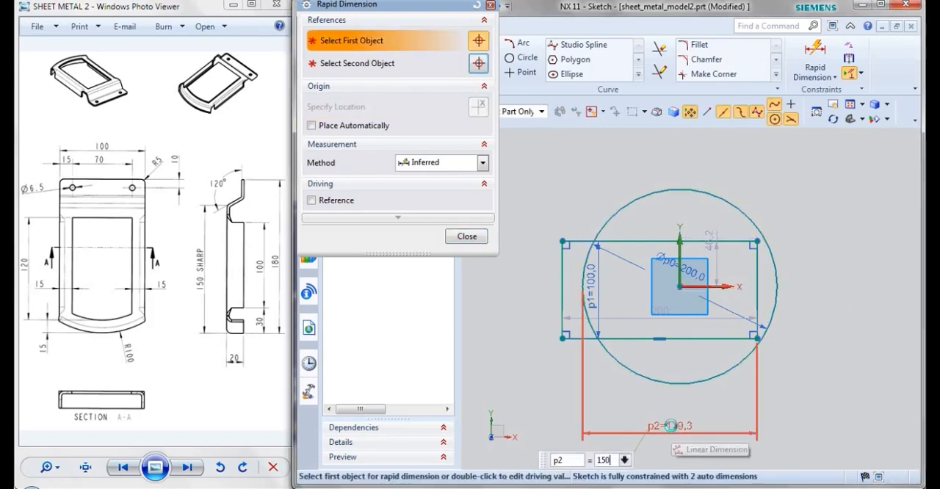
pyautogui.press('Return')
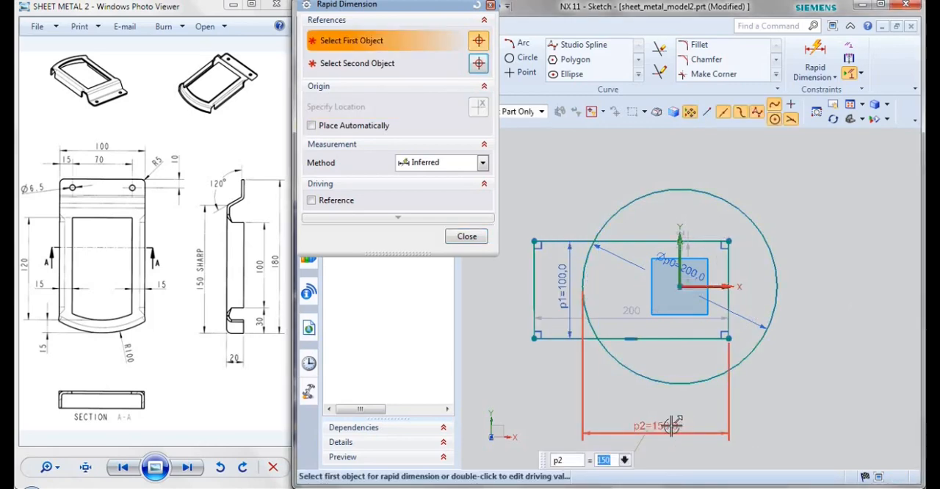
pyautogui.press('Escape')
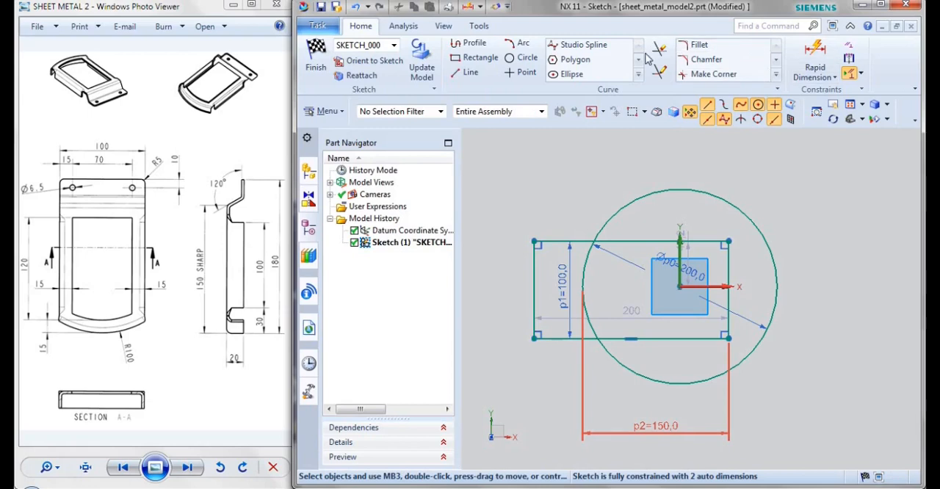
# Trim the circle and rectangle to one closed outline with three straight sides and the circle's left arc
pyautogui.click(660, 49)
pyautogui.click(718, 205)
pyautogui.click(535, 297)
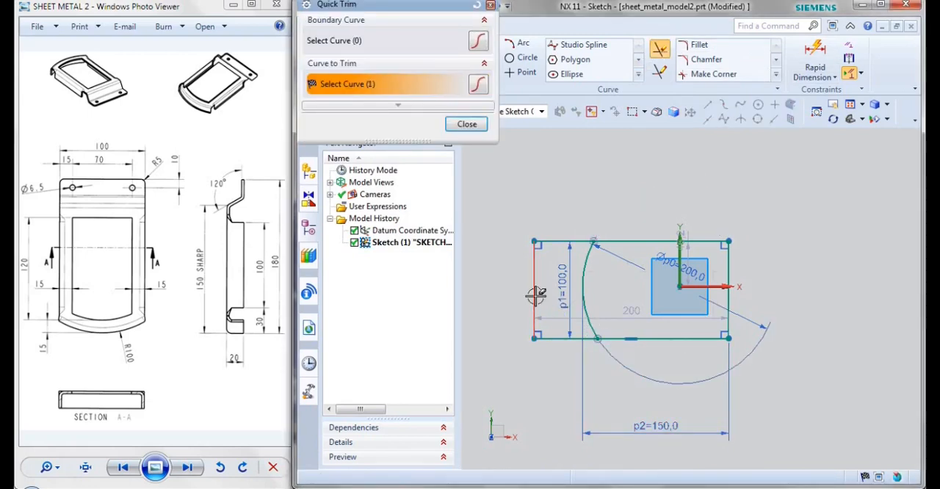
pyautogui.click(564, 339)
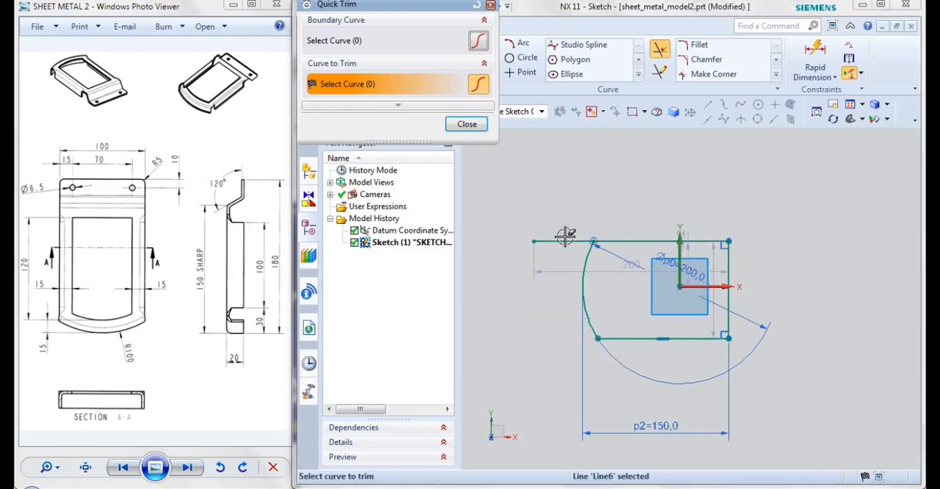
pyautogui.click(563, 238)
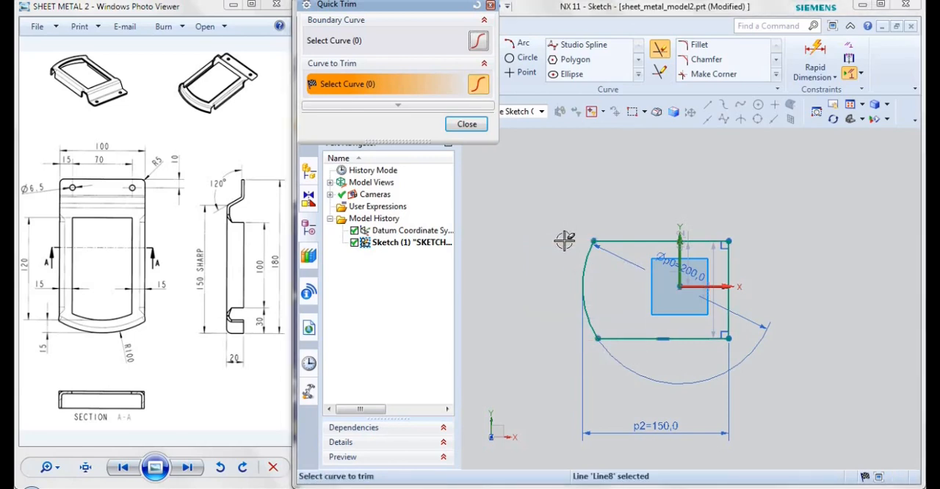
pyautogui.middleClick(565, 241)
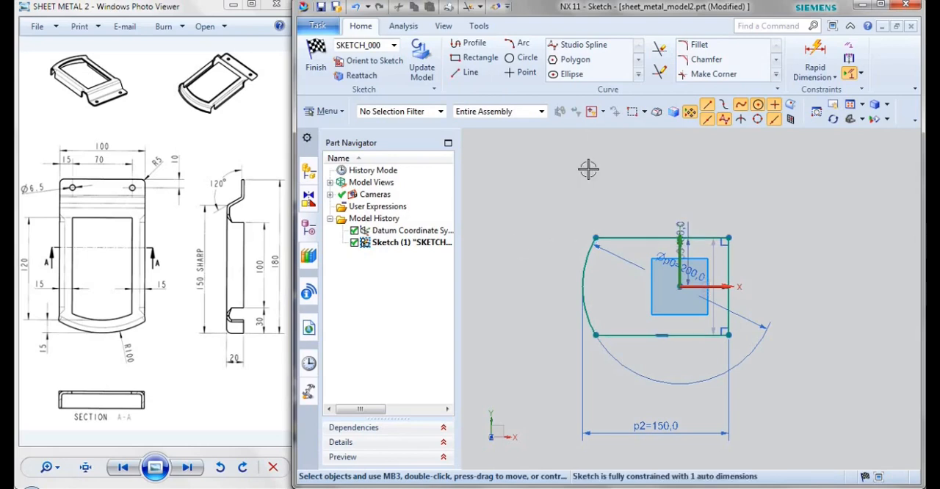
# Offset the connected closed outline outward by 15 mm with one copy and finish the sketch
pyautogui.click(637, 75)
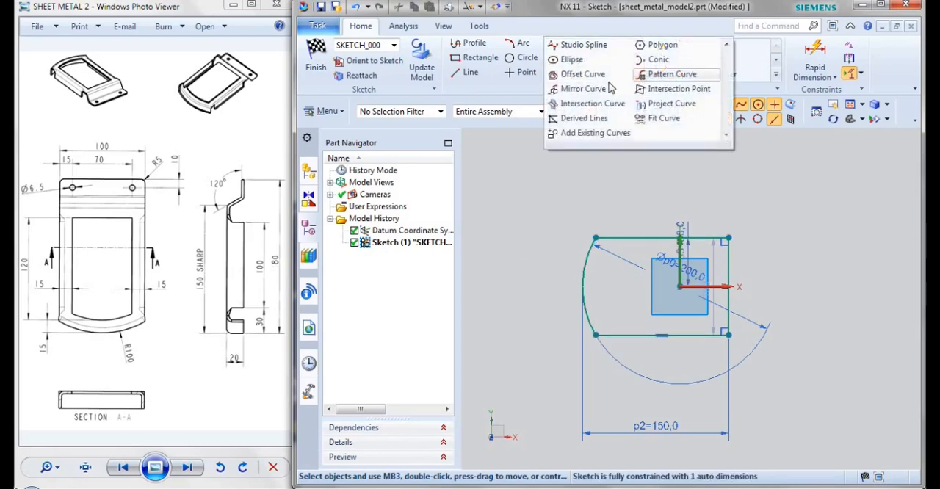
pyautogui.click(583, 76)
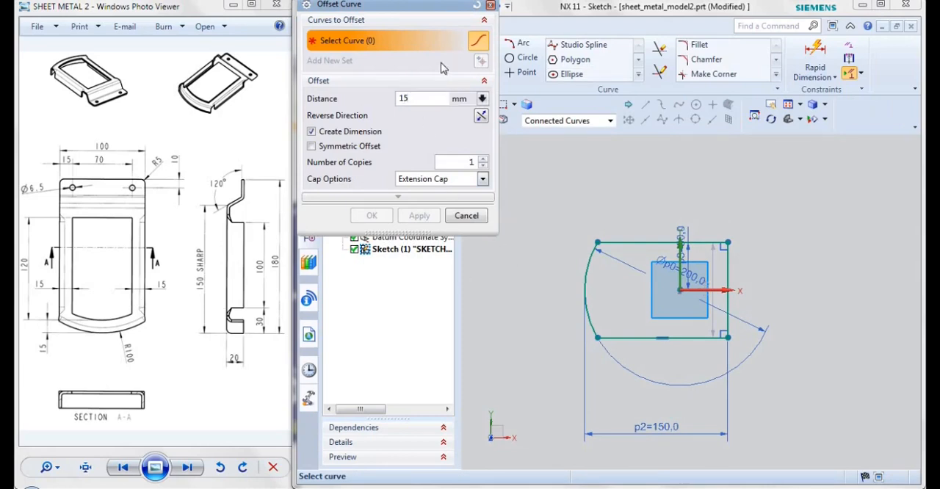
pyautogui.click(586, 296)
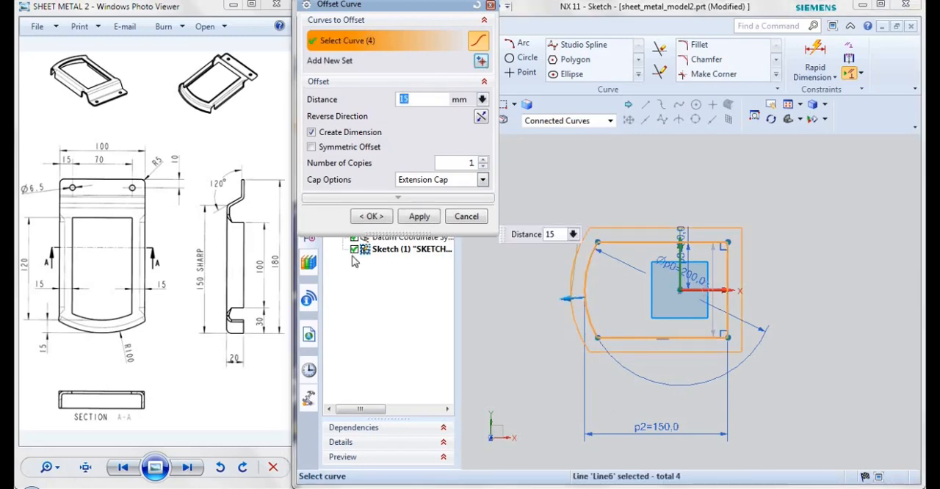
pyautogui.click(371, 217)
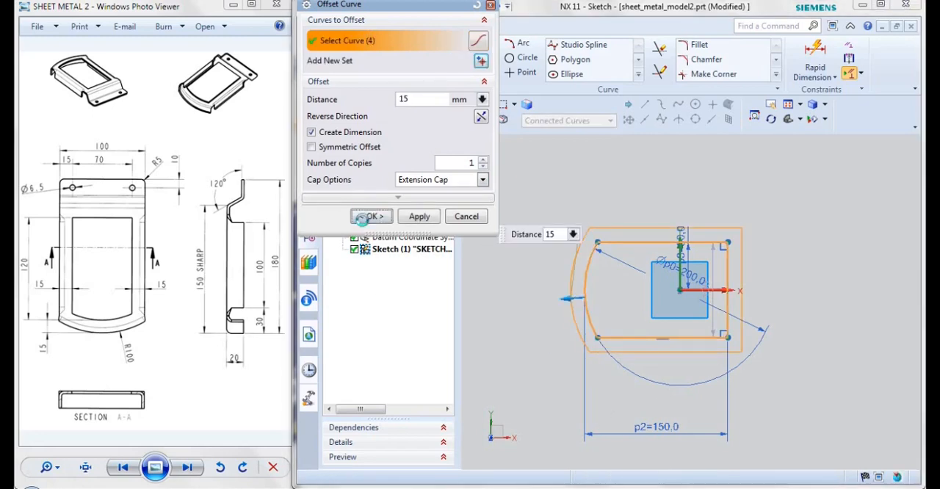
pyautogui.click(316, 68)
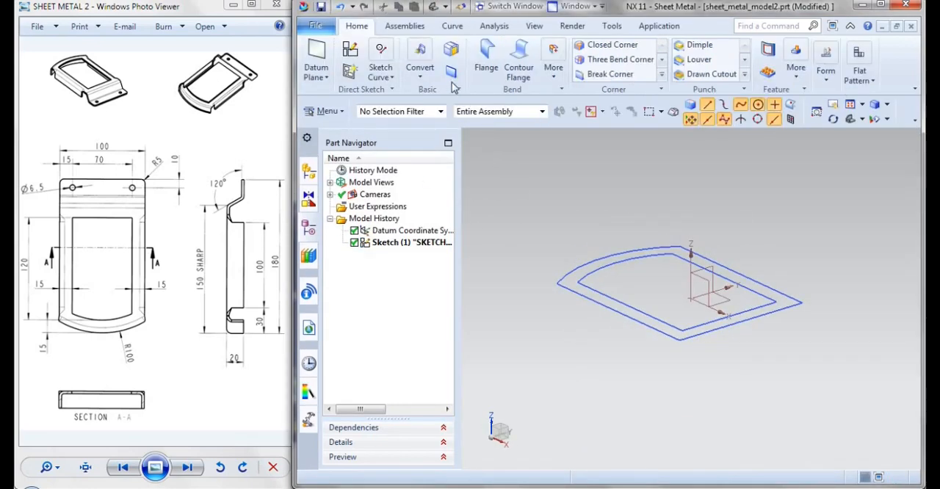
# Create a base tab 3 mm thick from the outer outline of the sketch
pyautogui.click(454, 81)
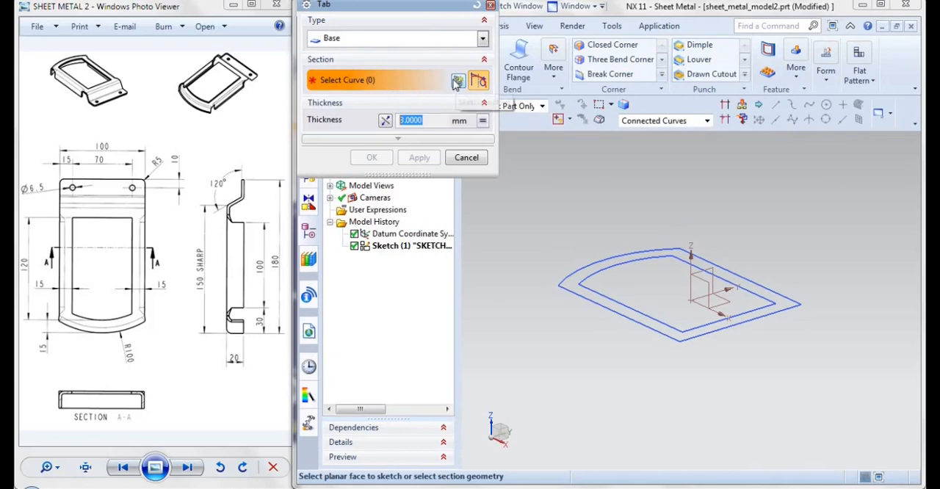
pyautogui.click(572, 277)
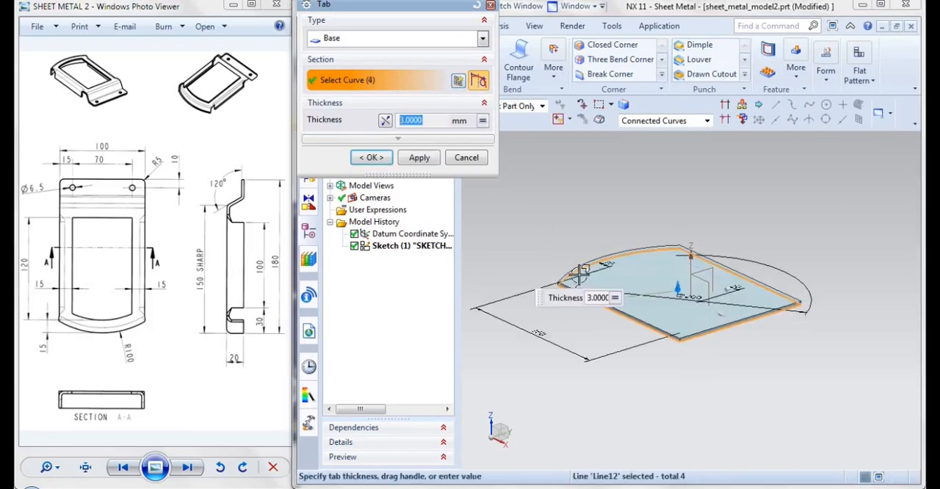
pyautogui.click(372, 158)
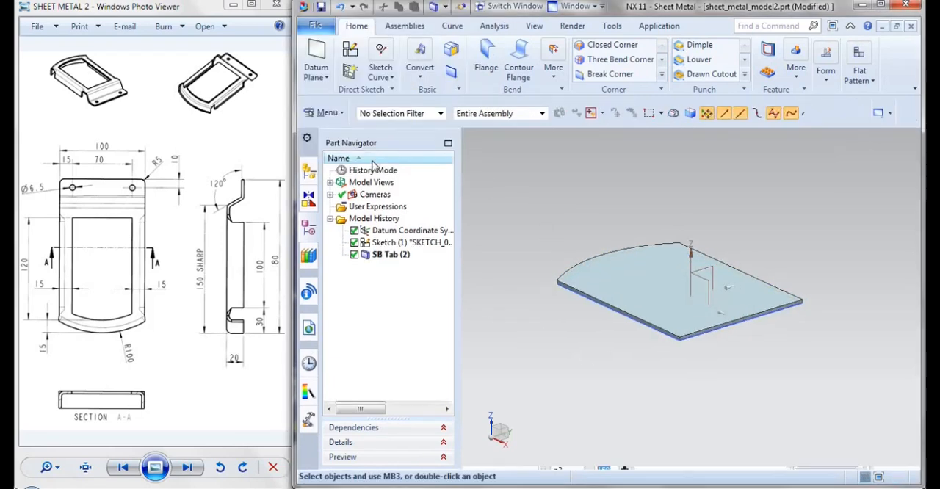
# Cut the inner outline out of the plate with a Normal Cutout 5 mm deep, with the cut direction reversed
pyautogui.click(768, 55)
pyautogui.moveTo(633, 357); pyautogui.dragTo(602, 312, button='middle')
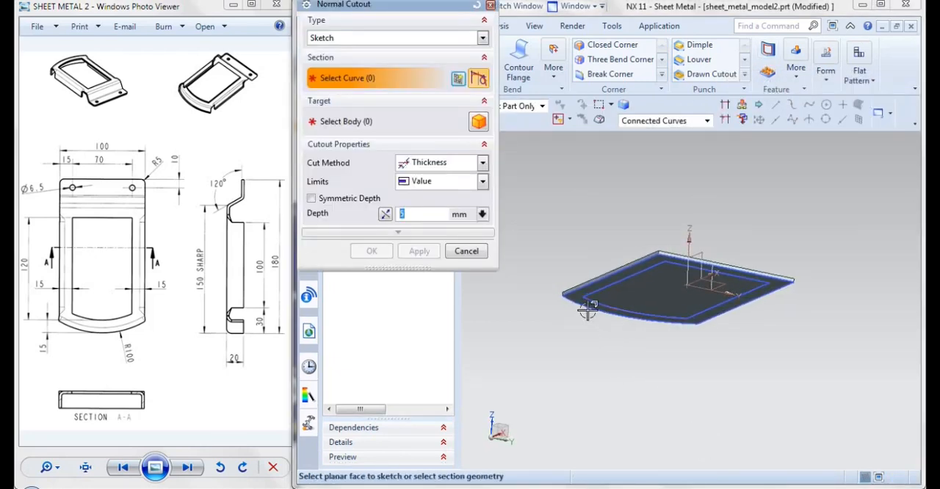
pyautogui.click(585, 307)
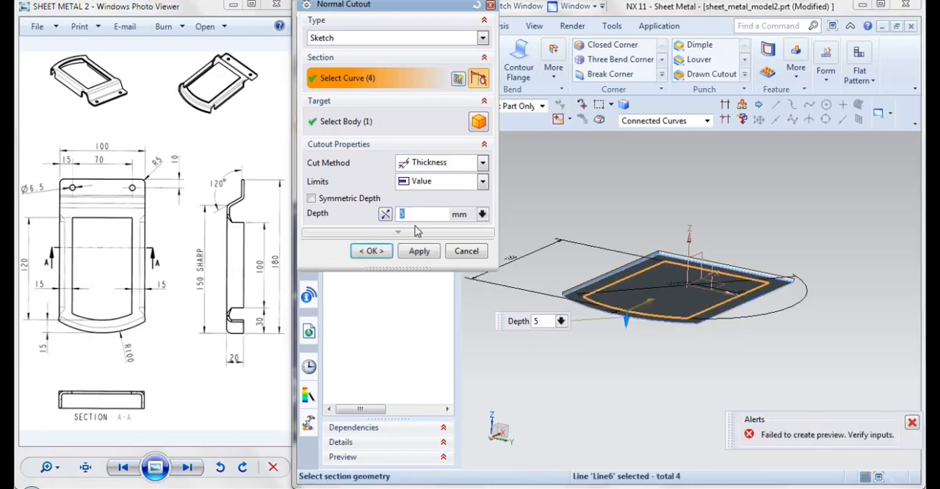
pyautogui.click(386, 213)
pyautogui.click(370, 250)
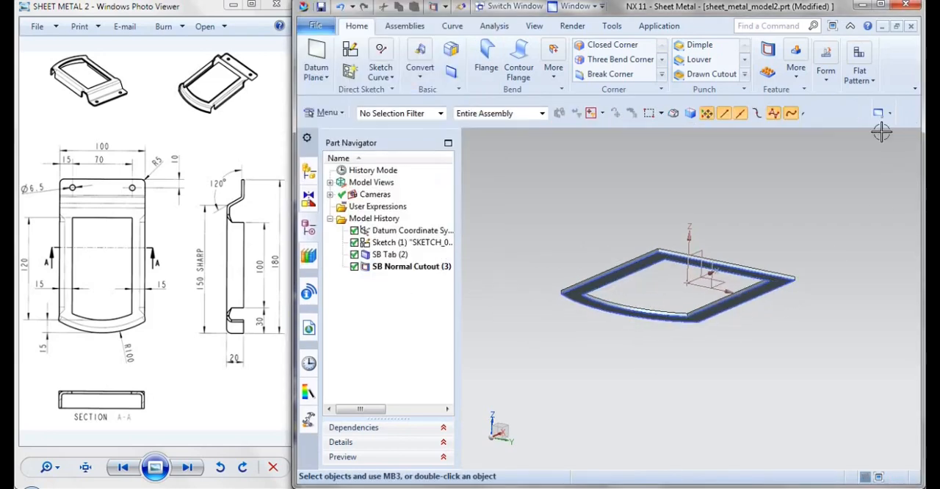
# Add an advanced flange 20 mm long at 90° along the plate's outer arc edge
pyautogui.click(849, 118)
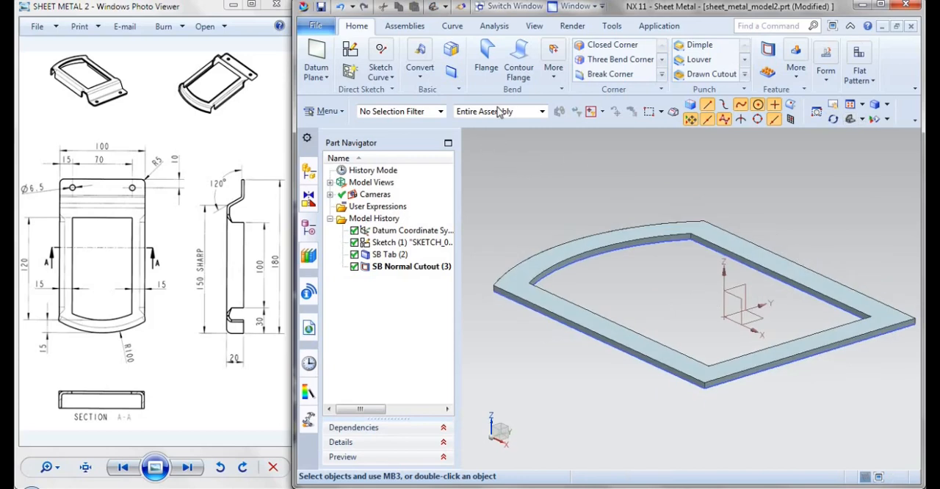
pyautogui.click(554, 67)
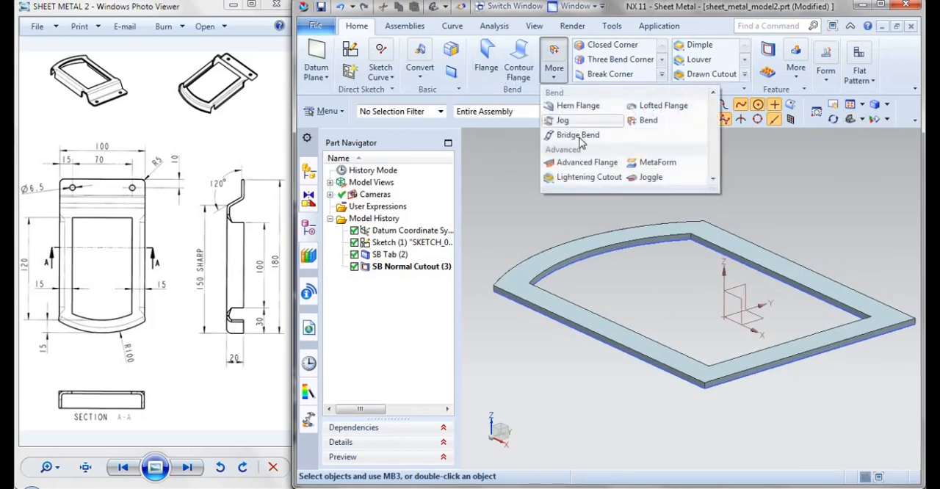
pyautogui.click(575, 164)
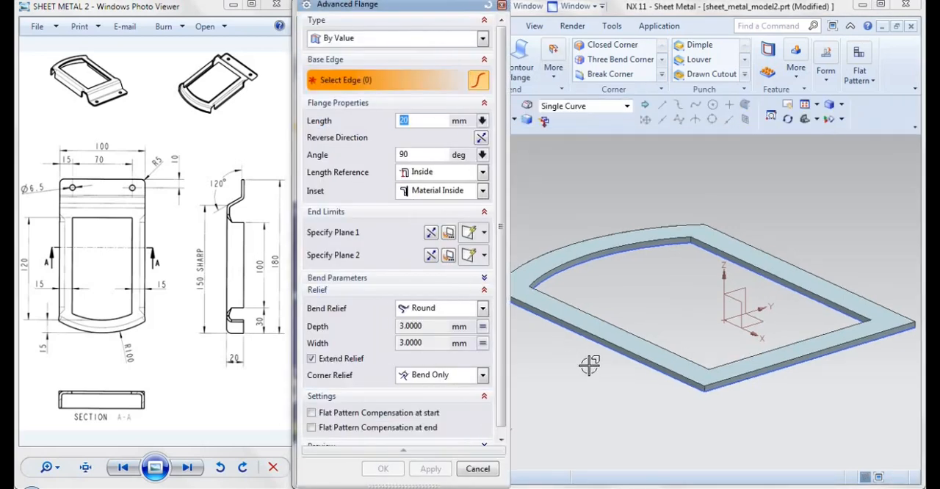
pyautogui.click(590, 268)
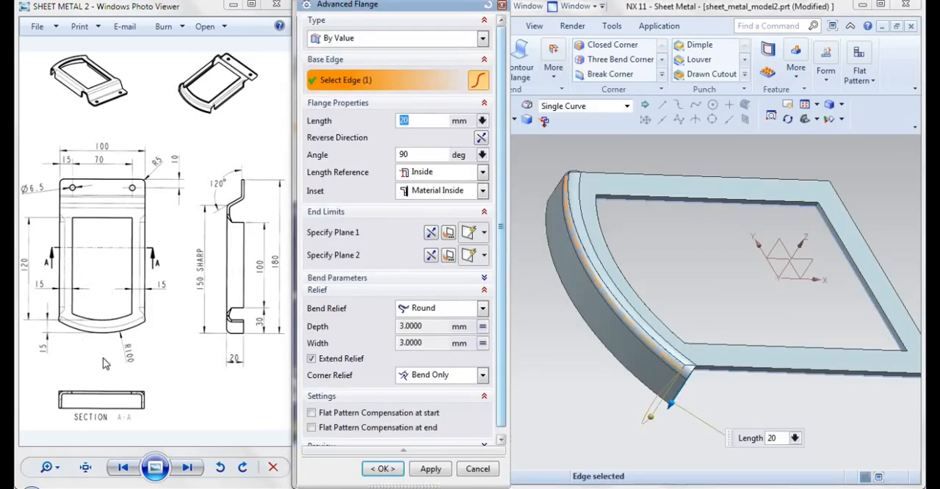
pyautogui.click(311, 358)
pyautogui.click(383, 469)
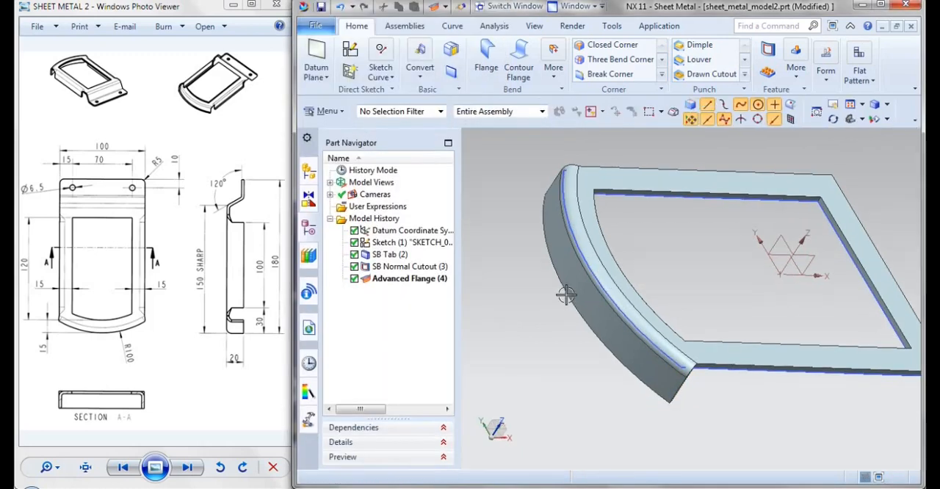
# Add a full-width flange on the straight end edge opposite the arc, 20 mm long at a 60° angle
pyautogui.click(487, 59)
pyautogui.moveTo(772, 380); pyautogui.dragTo(794, 334, button='middle')
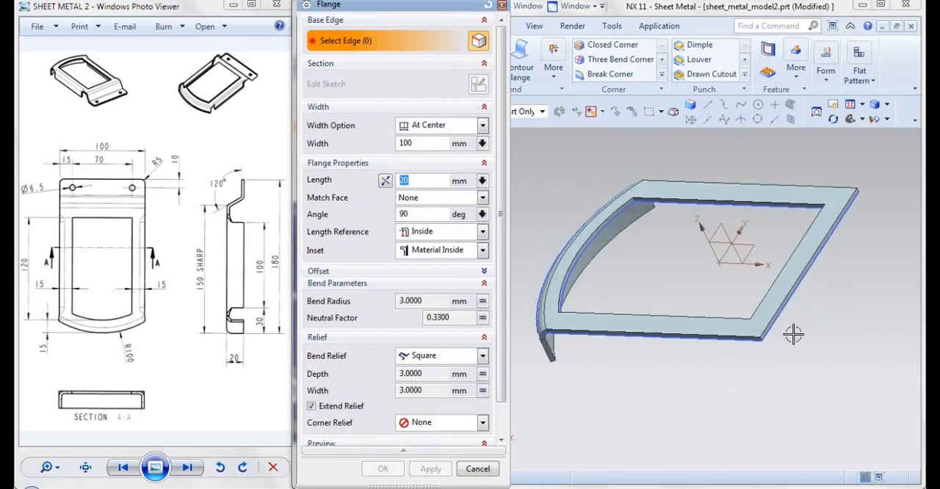
pyautogui.click(815, 264)
pyautogui.click(444, 133)
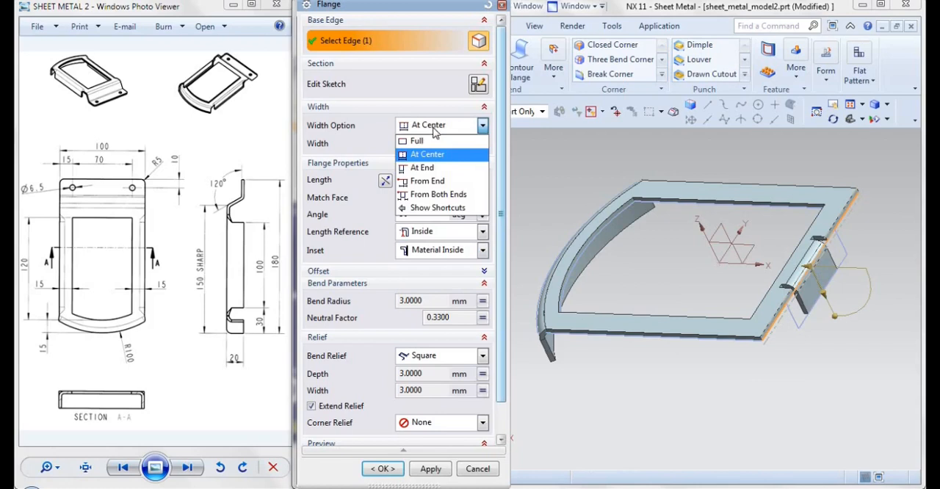
pyautogui.click(425, 139)
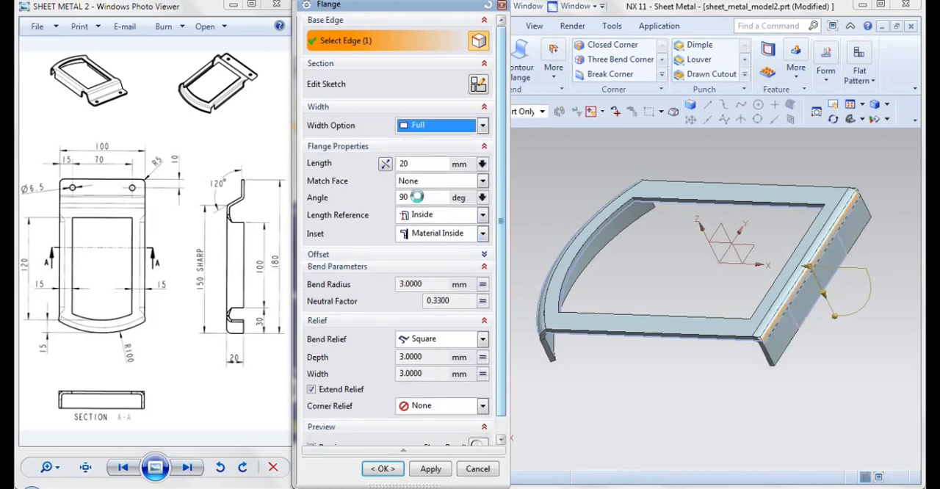
pyautogui.moveTo(425, 196); pyautogui.dragTo(401, 197)
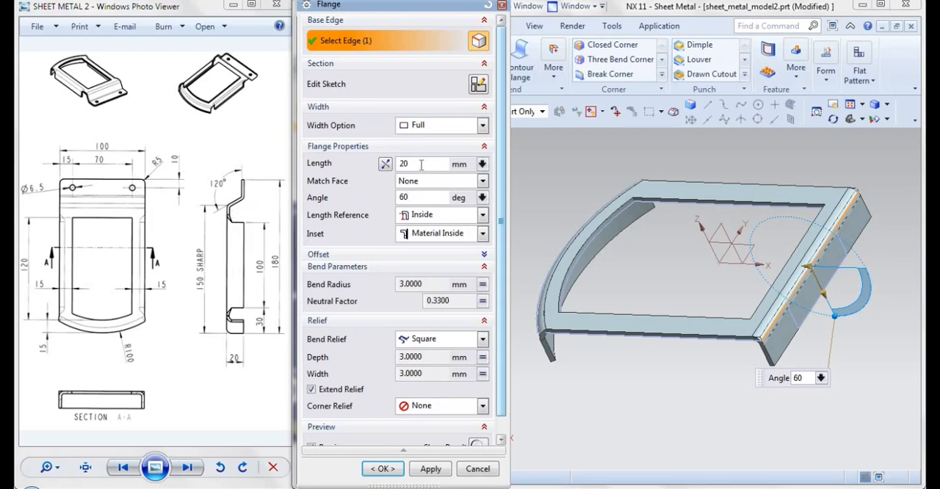
pyautogui.moveTo(406, 164); pyautogui.dragTo(380, 172)
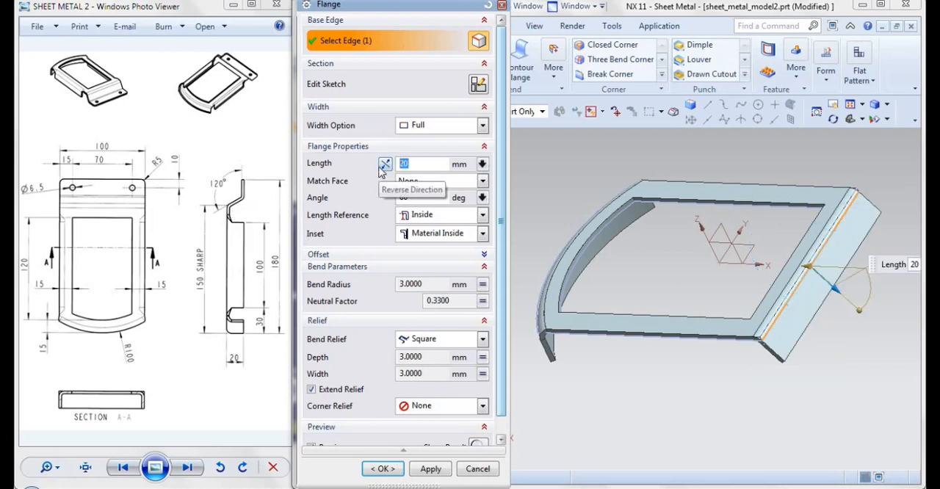
pyautogui.click(382, 468)
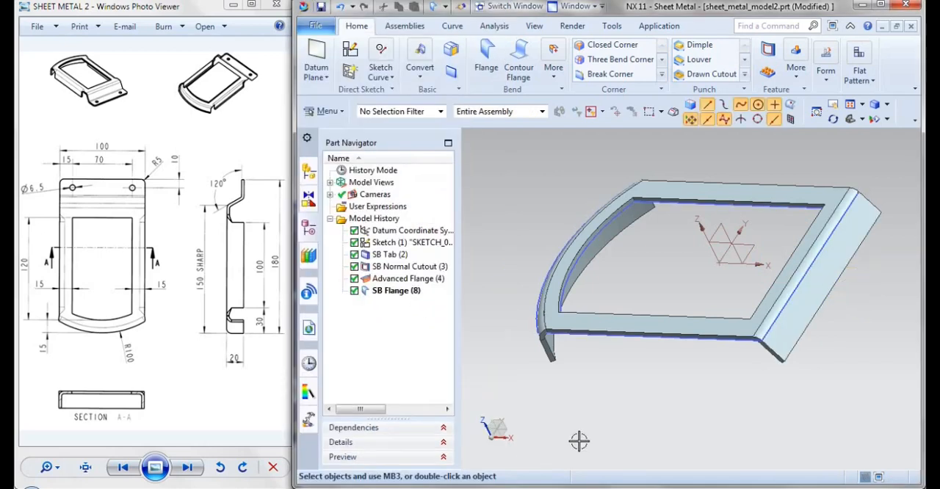
# Add a full-width flange 30 mm long at 60° on the sloped flange's free edge, with the direction reversed so it runs outward
pyautogui.click(487, 77)
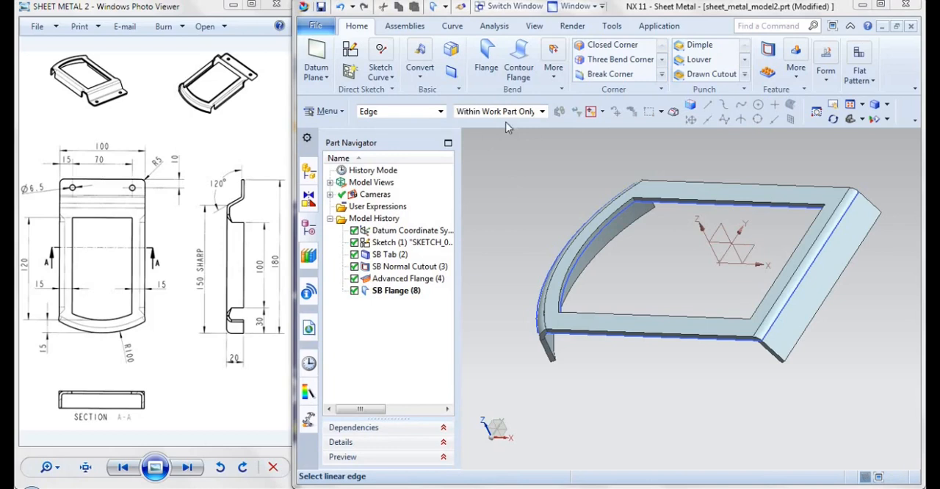
pyautogui.click(488, 66)
pyautogui.moveTo(777, 384); pyautogui.dragTo(657, 168, button='middle')
pyautogui.click(665, 139)
pyautogui.moveTo(678, 247); pyautogui.dragTo(529, 257, button='middle')
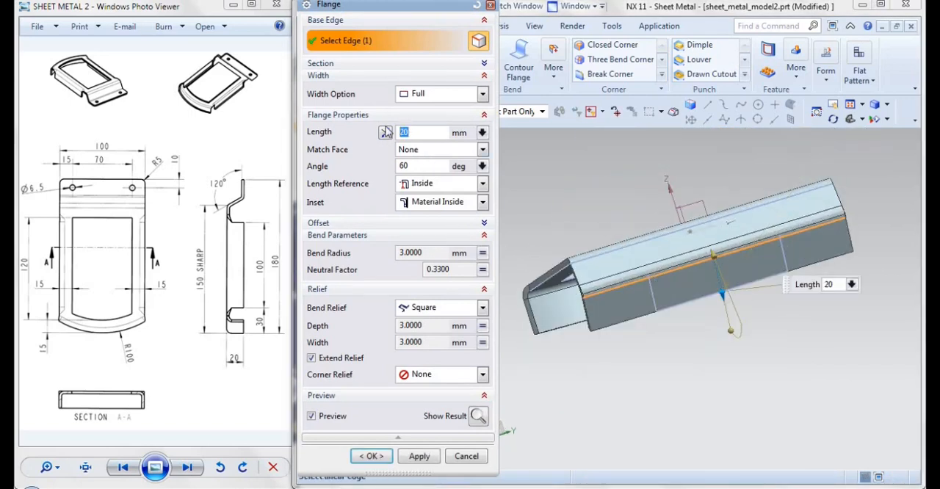
pyautogui.doubleClick(403, 166)
pyautogui.write('120')
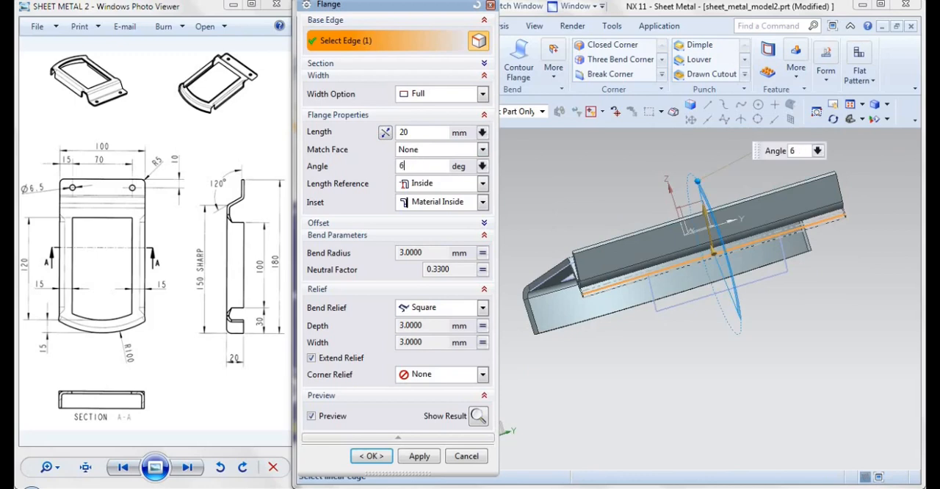
pyautogui.moveTo(541, 226); pyautogui.dragTo(566, 231, button='middle')
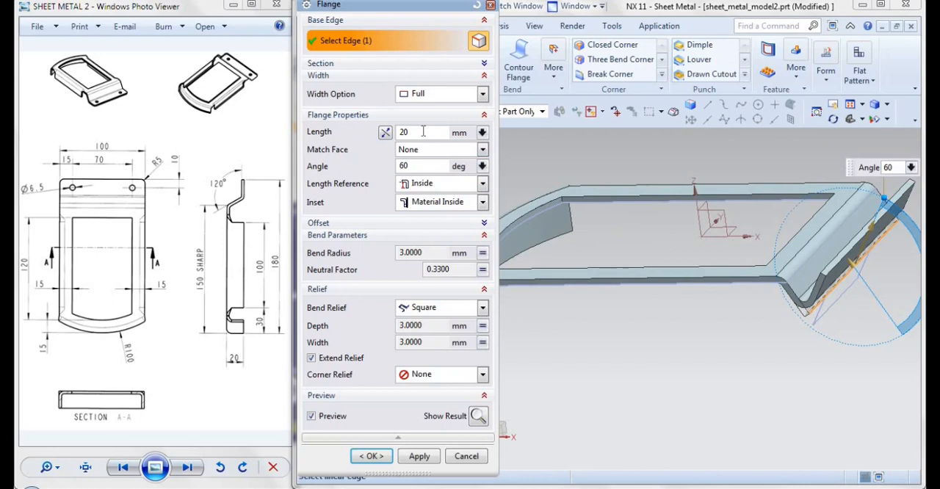
pyautogui.click(423, 132)
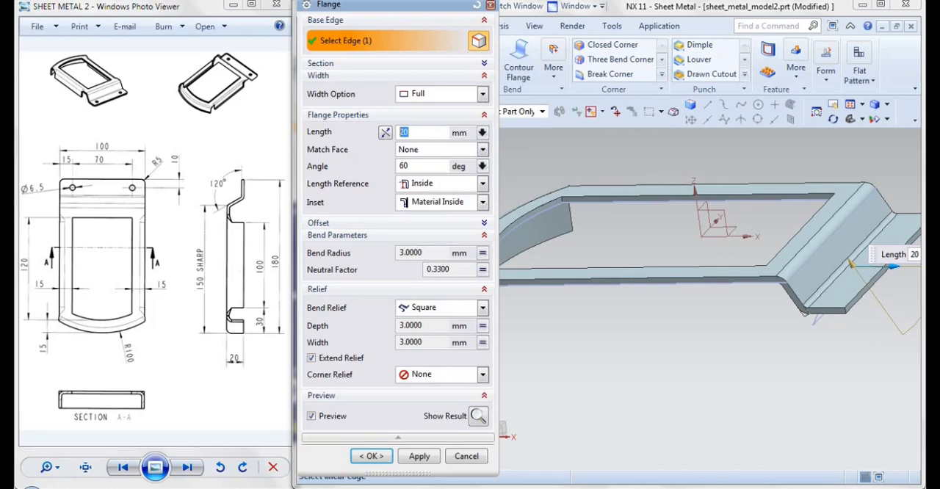
pyautogui.click(371, 456)
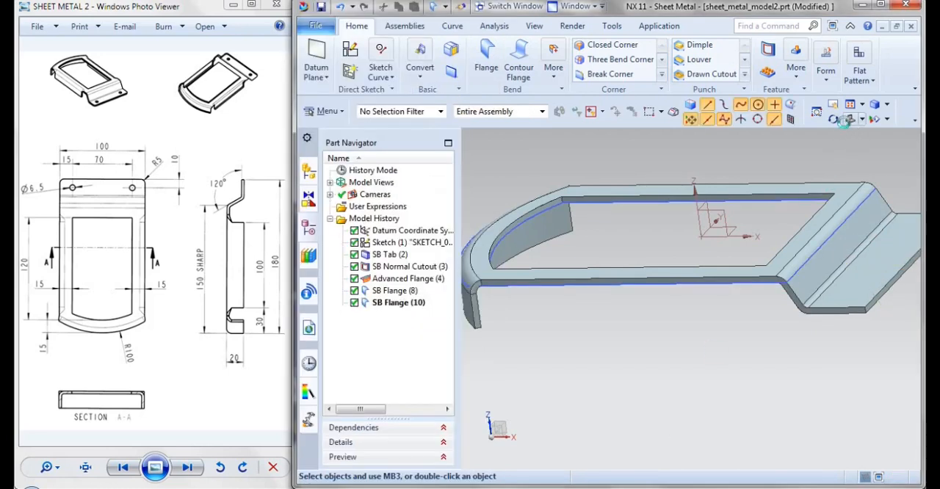
# Start a flange on one long outer side edge of the plate with its width defined from both ends
pyautogui.moveTo(845, 122); pyautogui.dragTo(693, 353, button='middle')
pyautogui.moveTo(645, 386)
pyautogui.mouseDown(button='middle')
pyautogui.moveTo(667, 387)
pyautogui.moveTo(619, 374)
pyautogui.mouseUp(button='middle')
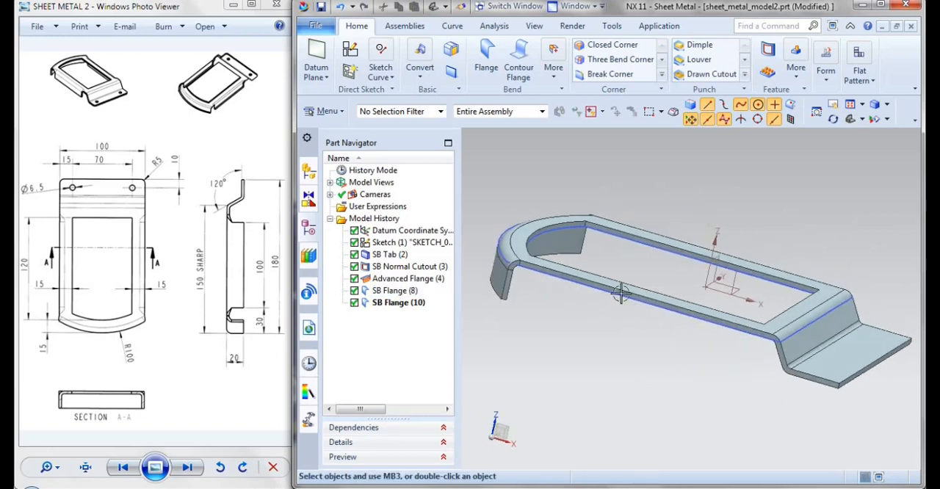
pyautogui.click(485, 80)
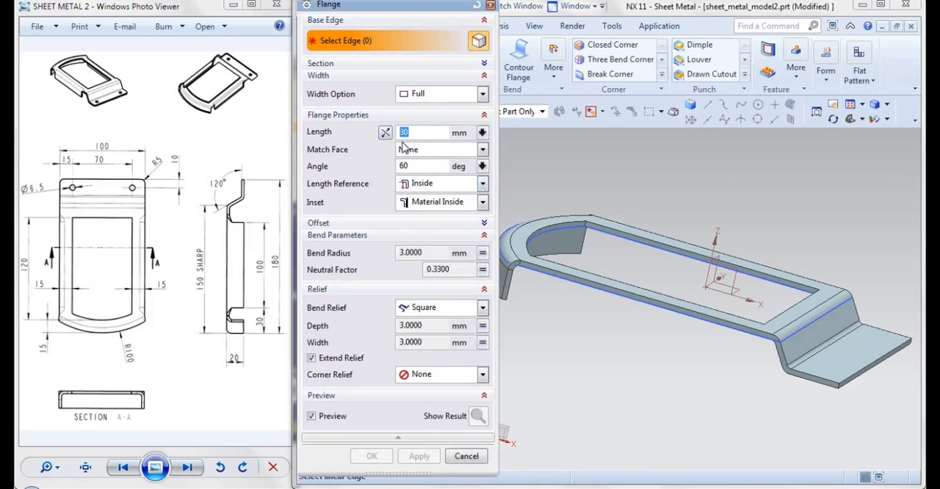
pyautogui.click(439, 94)
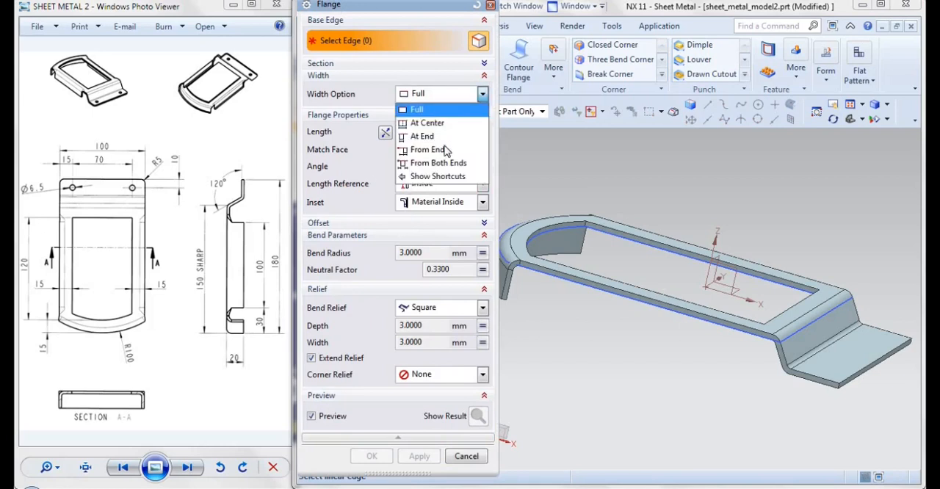
pyautogui.click(433, 162)
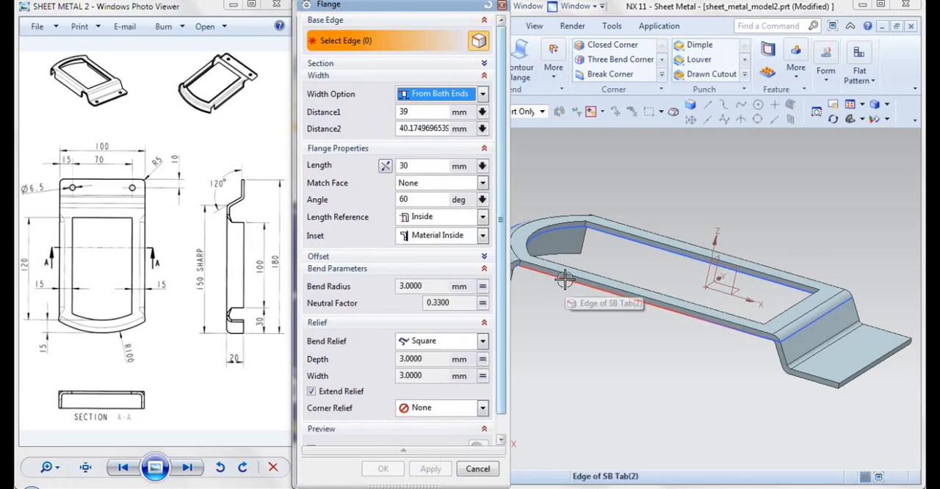
pyautogui.click(593, 291)
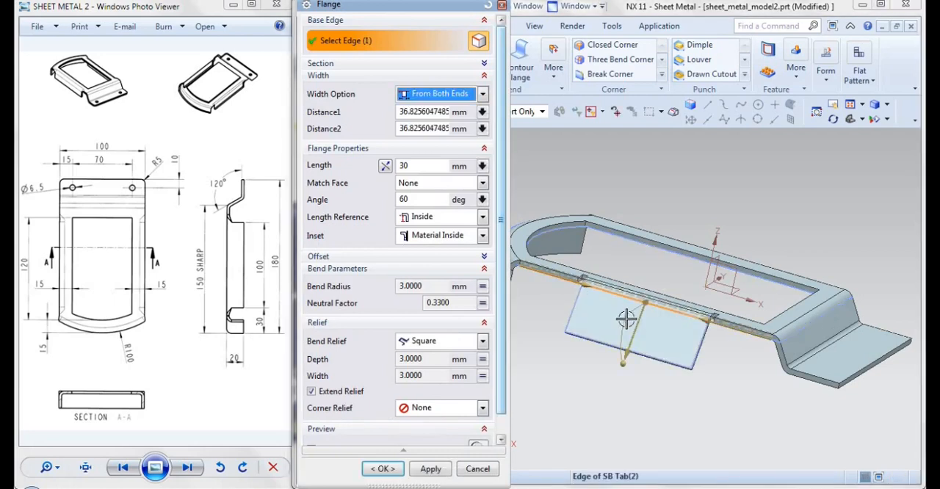
# Set the side flange's distance from both ends to 15 mm, angle to 90° and length to 20 mm, and create it
pyautogui.doubleClick(400, 111)
pyautogui.write('15')
pyautogui.press('Tab')
pyautogui.write('15')
pyautogui.press('Return')
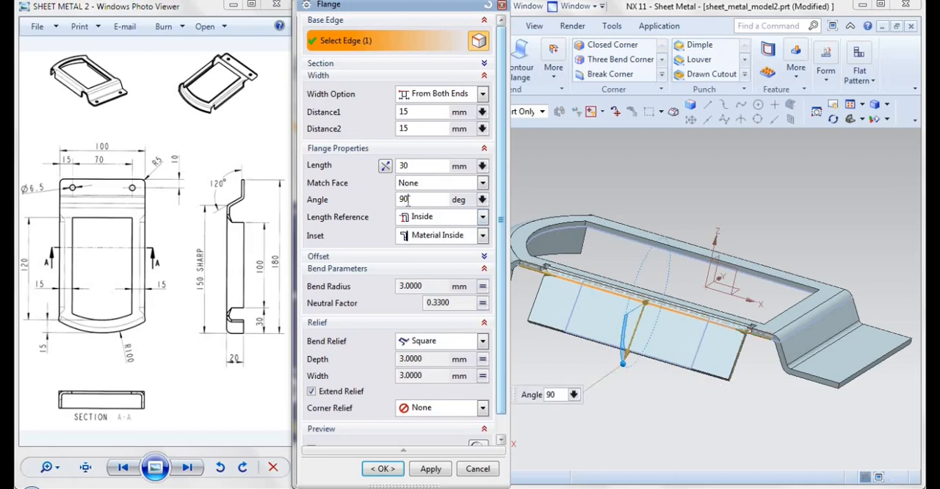
pyautogui.click(415, 168)
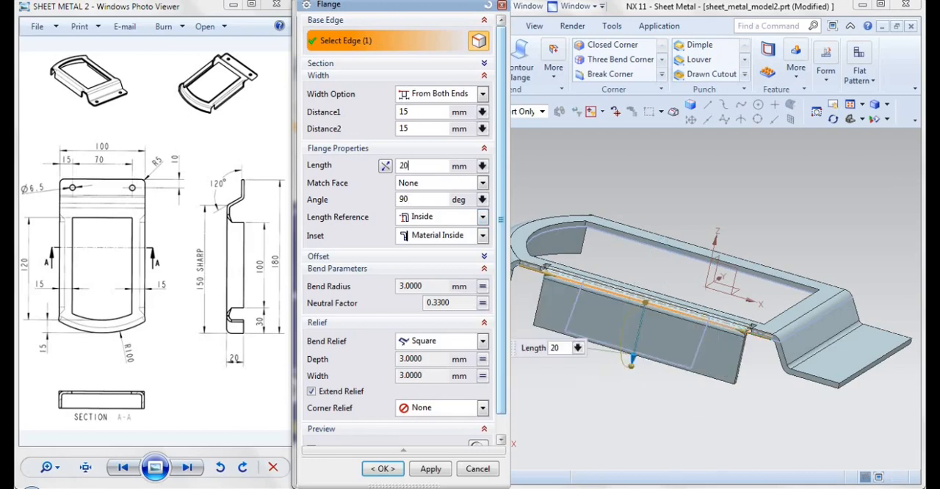
pyautogui.click(396, 474)
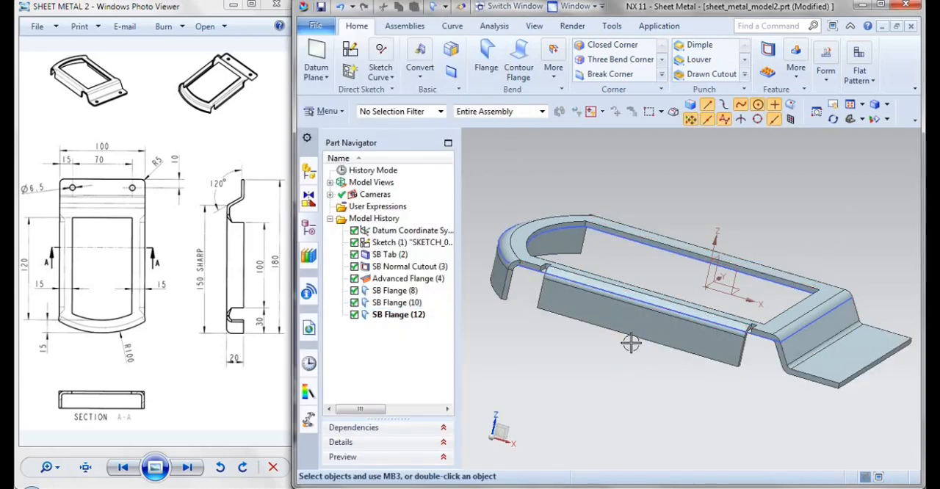
# Edit the new side flange and set its bend relief to None
pyautogui.doubleClick(400, 316)
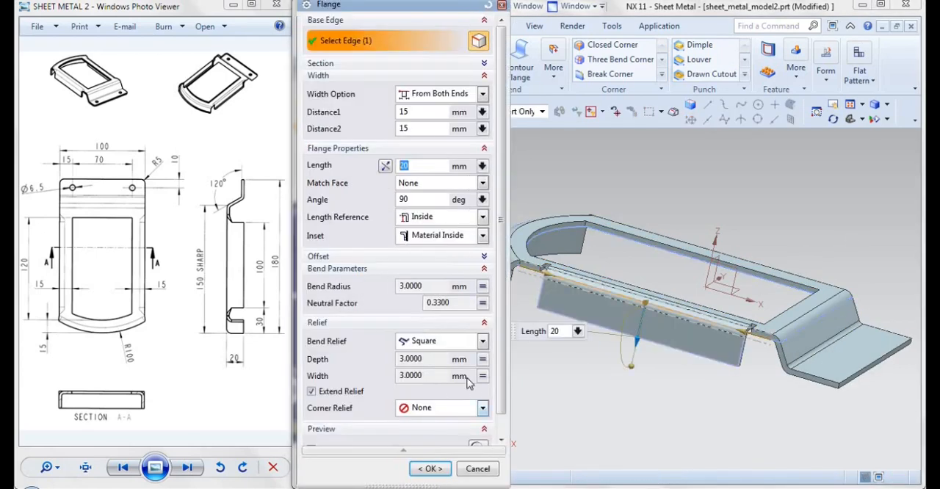
pyautogui.click(424, 347)
pyautogui.click(422, 382)
pyautogui.click(419, 441)
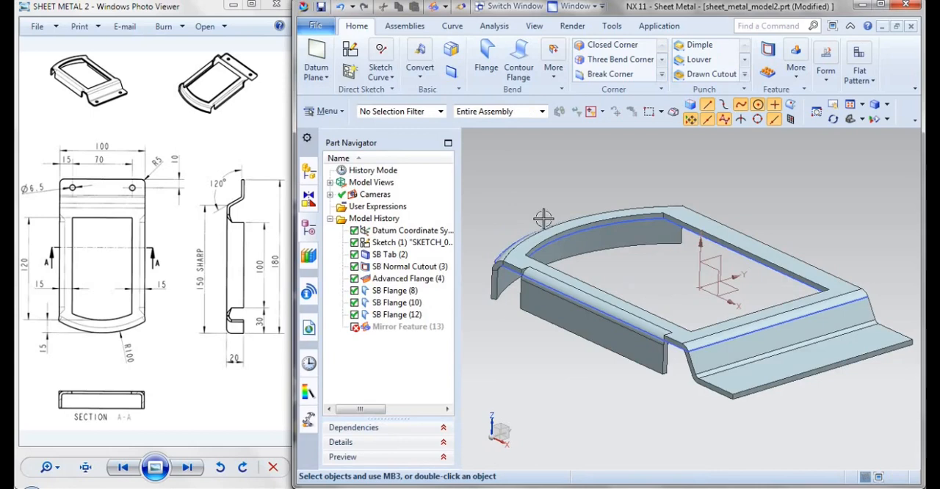
# Add a flange on the opposite long side edge, 15 mm from both ends, 20 mm long at 90°, with no bend relief
pyautogui.moveTo(814, 219); pyautogui.dragTo(706, 236, button='middle')
pyautogui.click(486, 72)
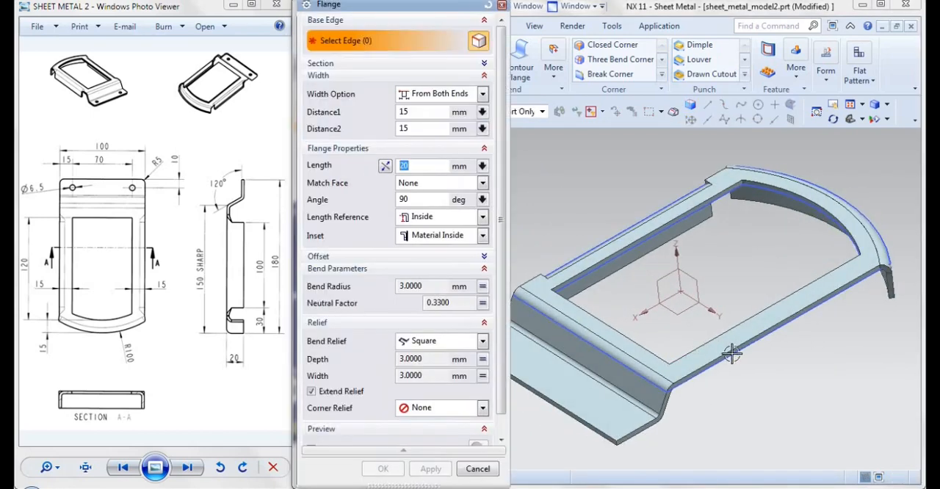
pyautogui.click(733, 354)
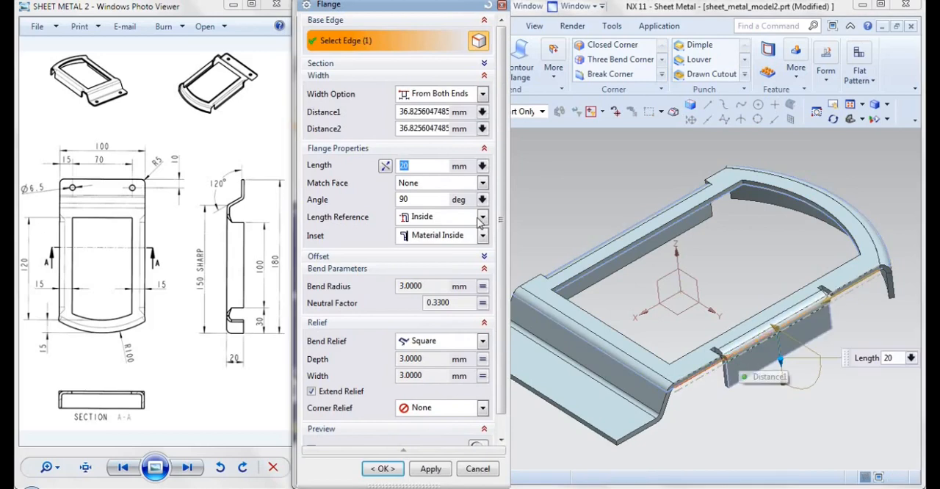
pyautogui.click(409, 112)
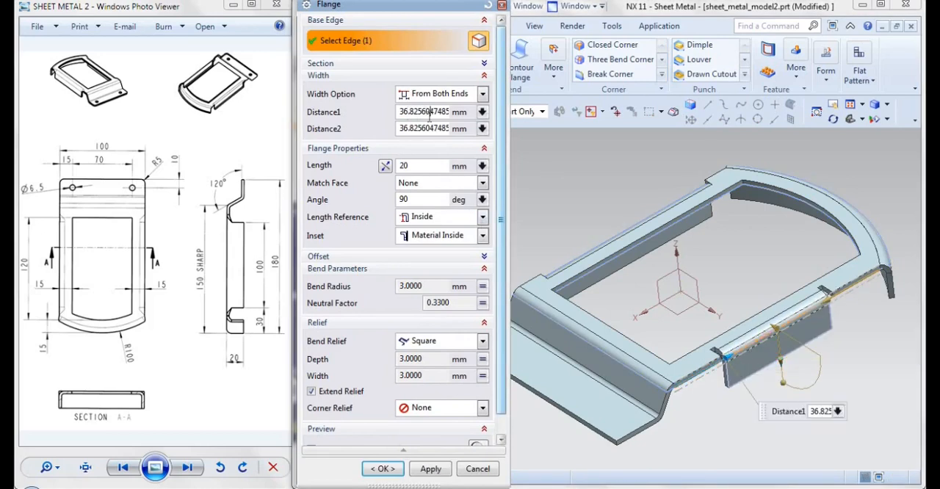
pyautogui.doubleClick(430, 114)
pyautogui.write('1')
pyautogui.press('Tab')
pyautogui.write('15')
pyautogui.press('Tab')
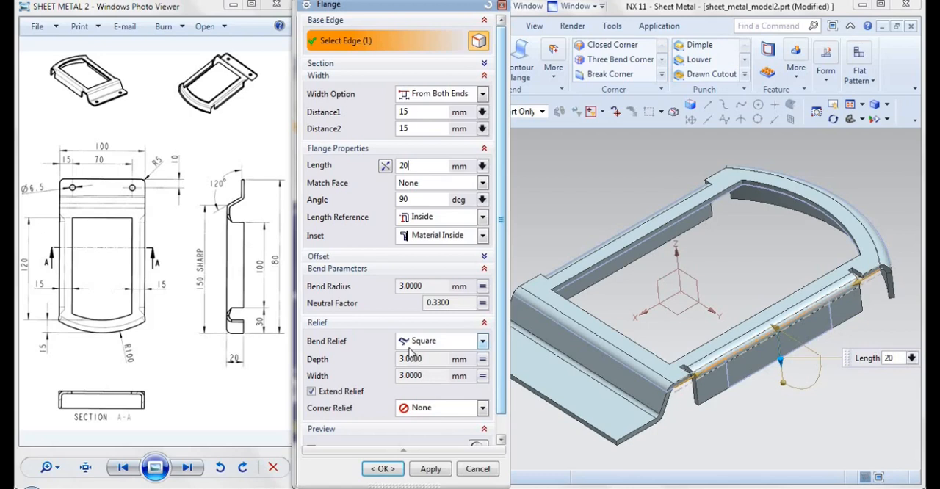
pyautogui.click(437, 341)
pyautogui.click(434, 380)
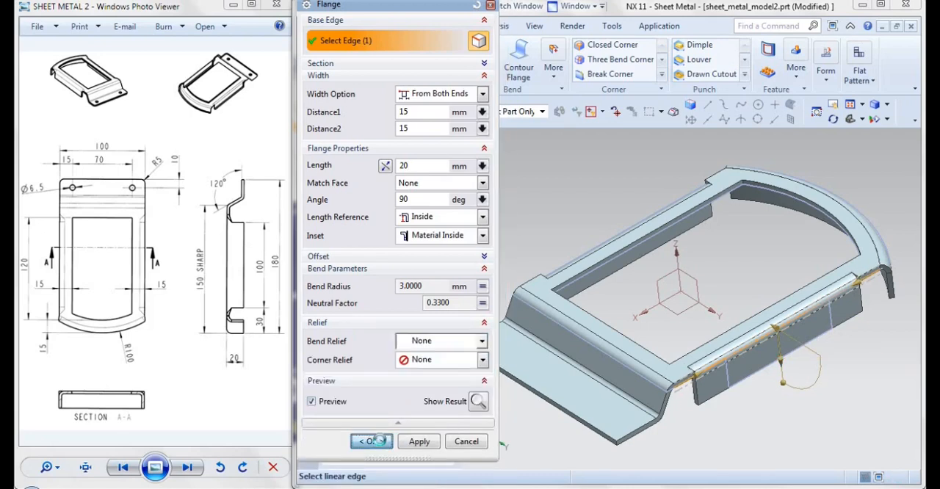
pyautogui.click(371, 441)
# Start a sketch on the upper face of the flat lip of the end flange
pyautogui.moveTo(584, 245); pyautogui.dragTo(720, 216, button='middle')
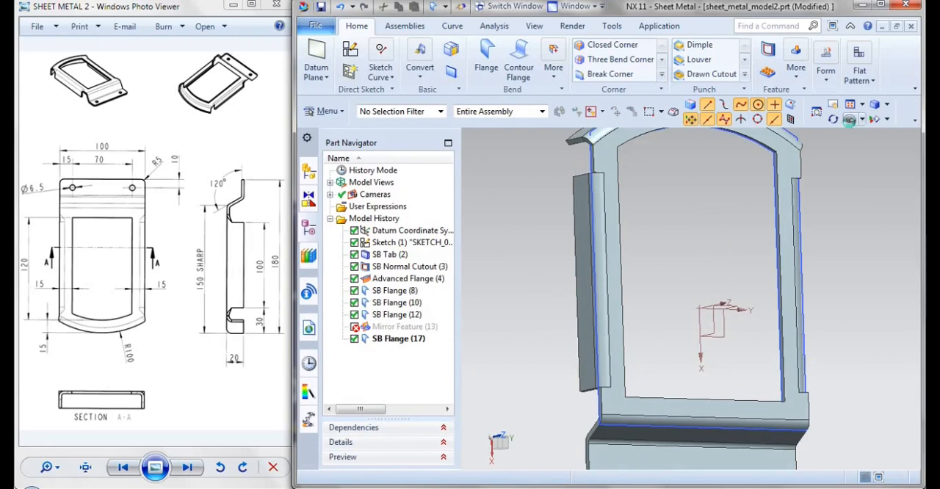
pyautogui.click(849, 120)
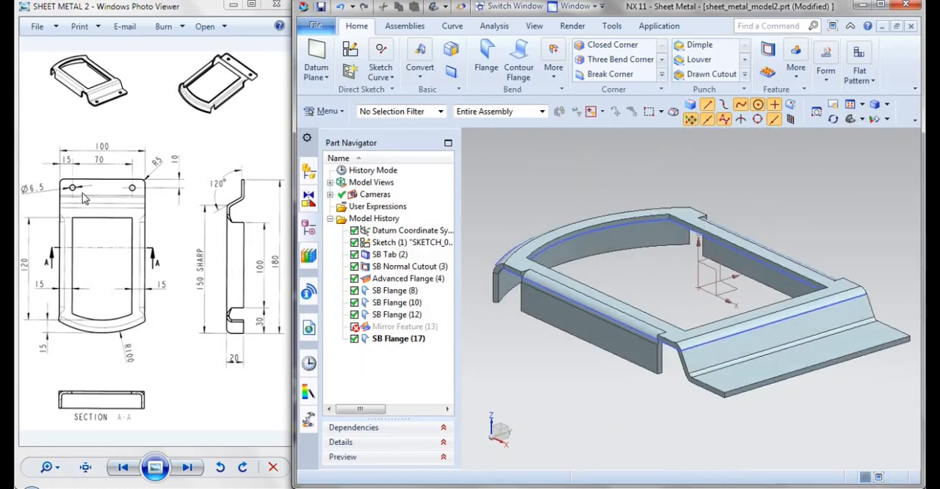
pyautogui.click(350, 53)
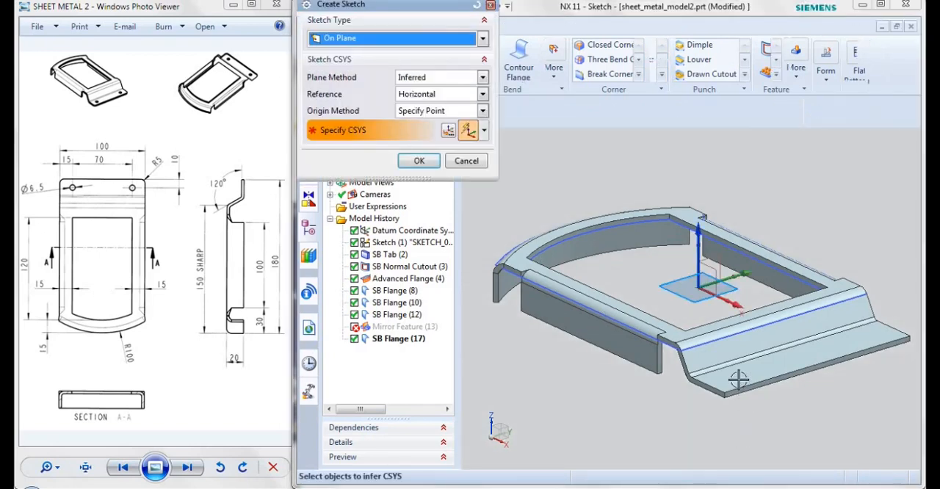
pyautogui.click(738, 380)
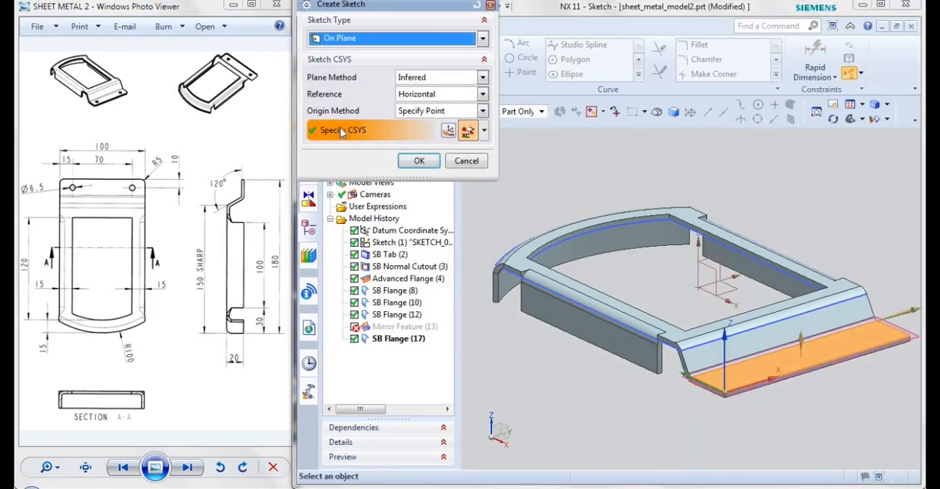
pyautogui.click(419, 161)
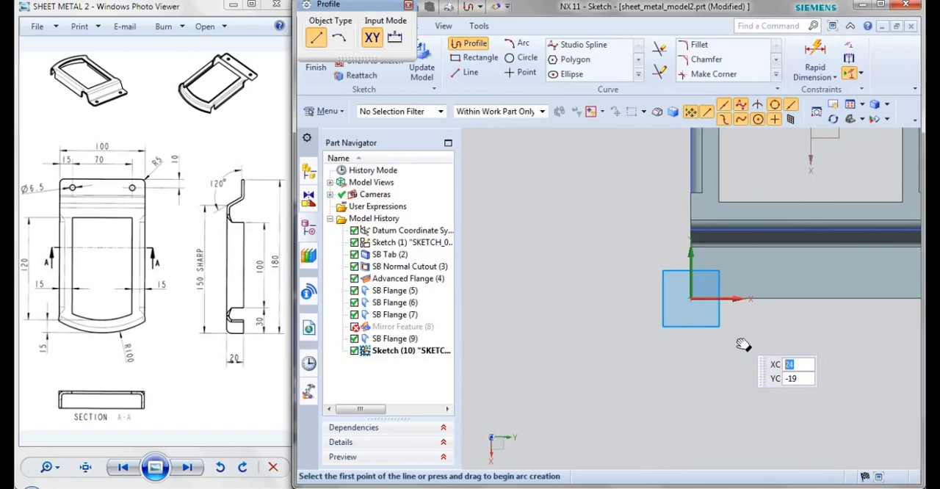
# Sketch a circle about 16 mm in diameter near one outer corner of the end flange's lip
pyautogui.click(521, 57)
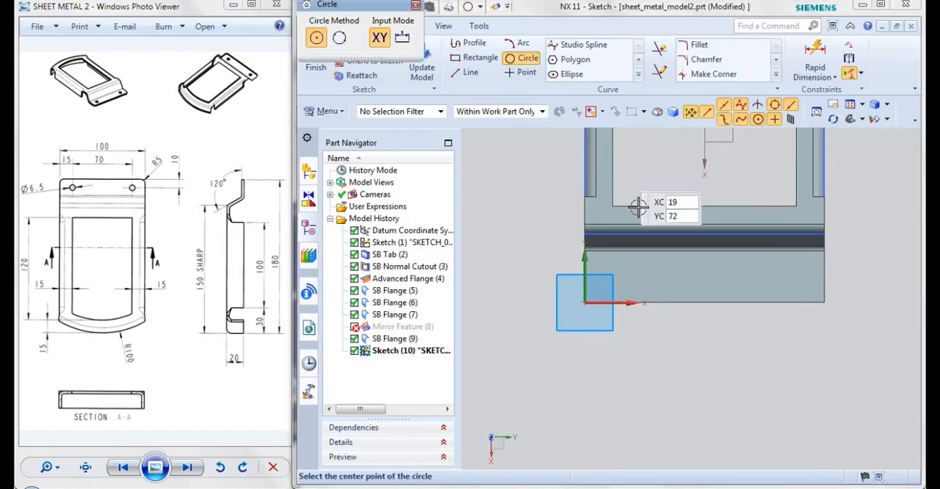
pyautogui.click(615, 277)
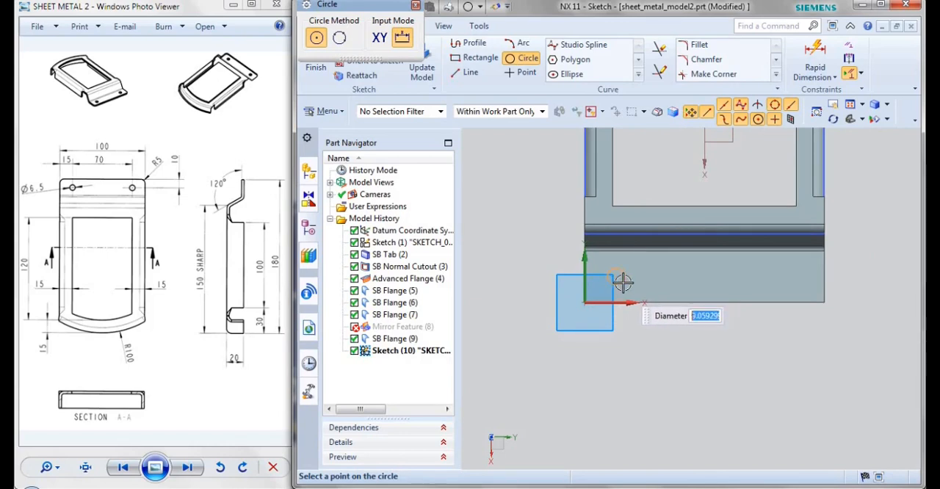
pyautogui.press('Escape')
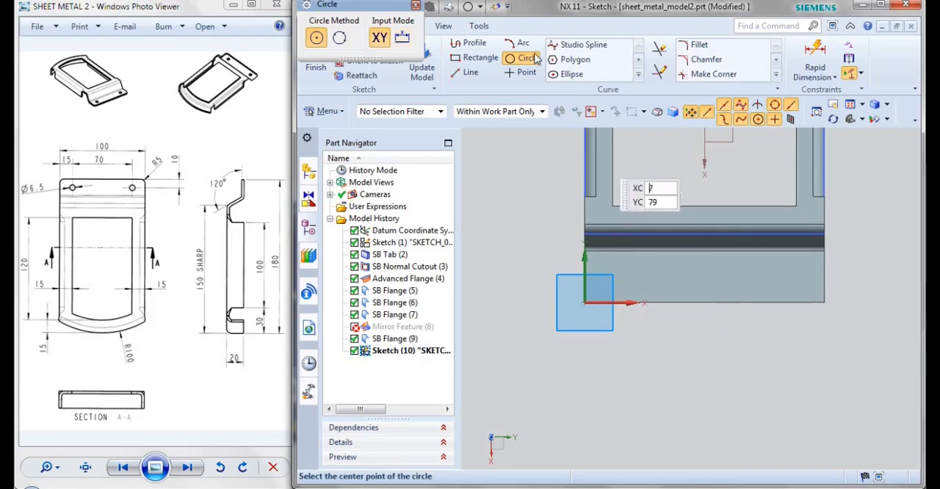
pyautogui.click(615, 276)
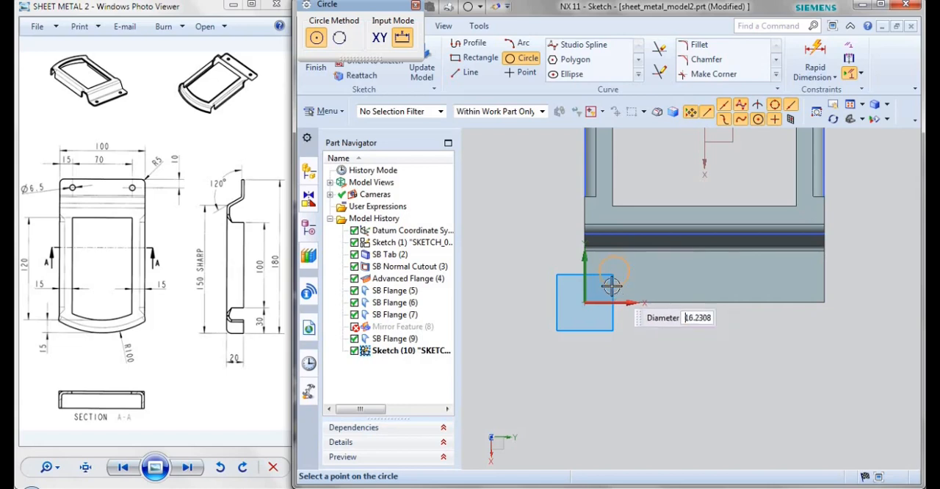
pyautogui.click(612, 286)
pyautogui.press('Escape')
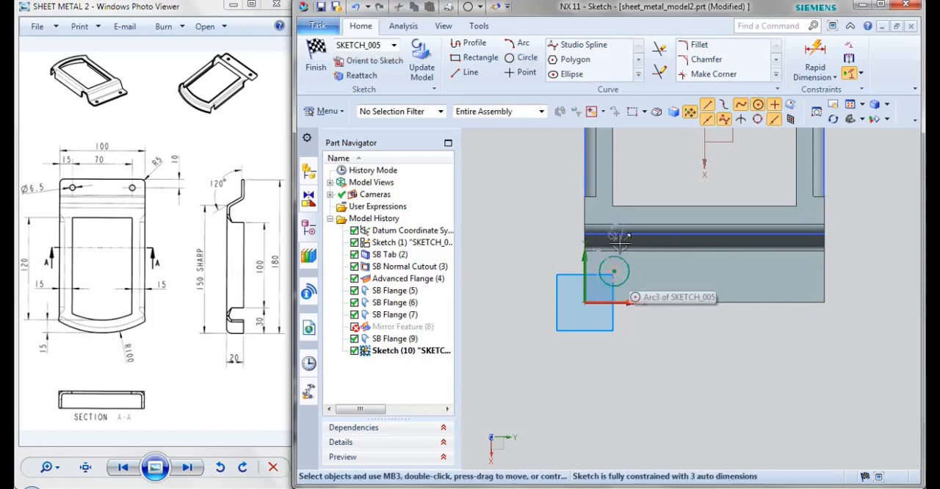
# Set the sketched circle's diameter to 6.5 mm
pyautogui.doubleClick(617, 224)
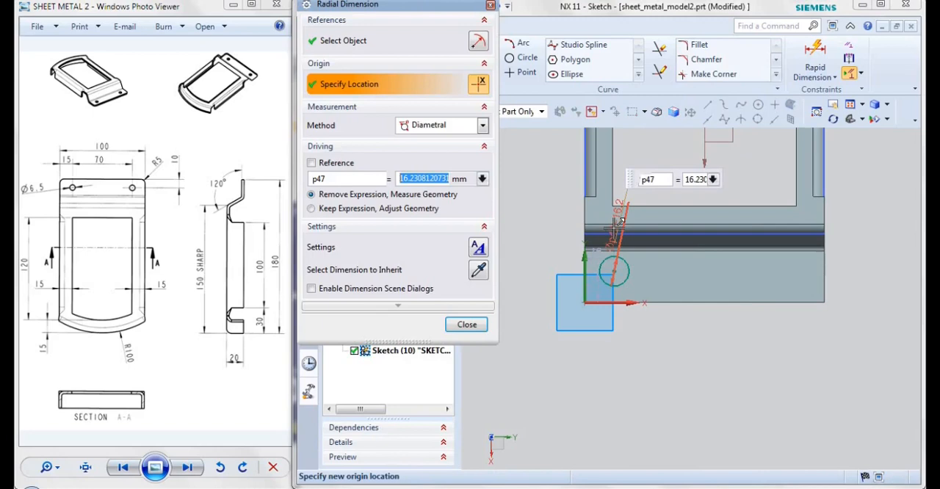
pyautogui.write('6.5')
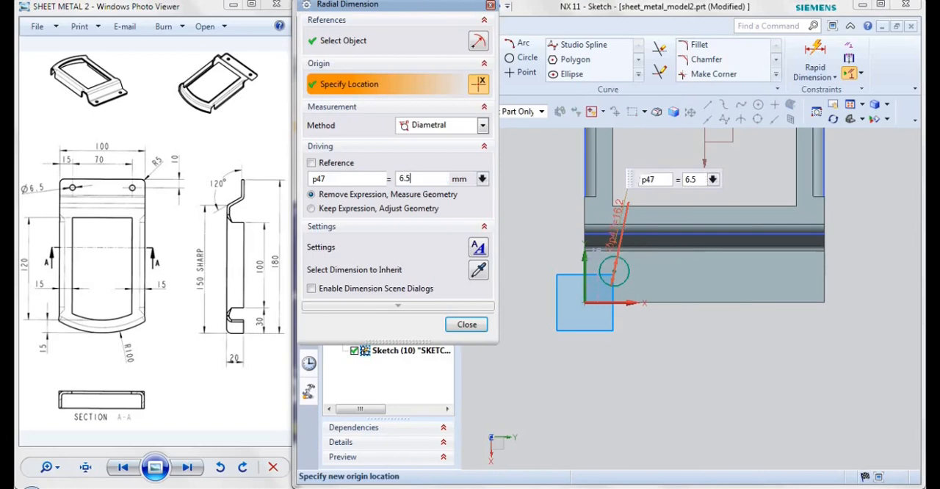
pyautogui.press('Return')
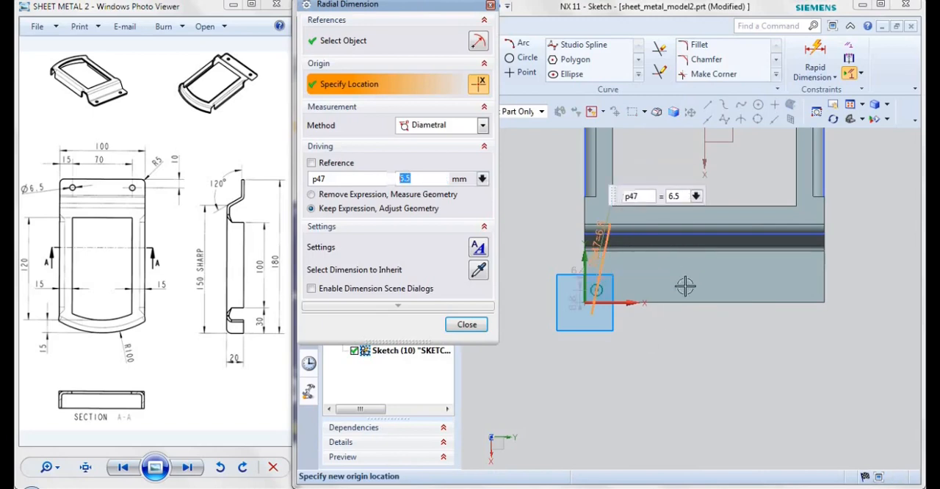
# Locate the circle's centre 15 mm from the lip's side edge and 10 mm from its outer end edge
pyautogui.click(814, 61)
pyautogui.scroll(2, 632, 420)
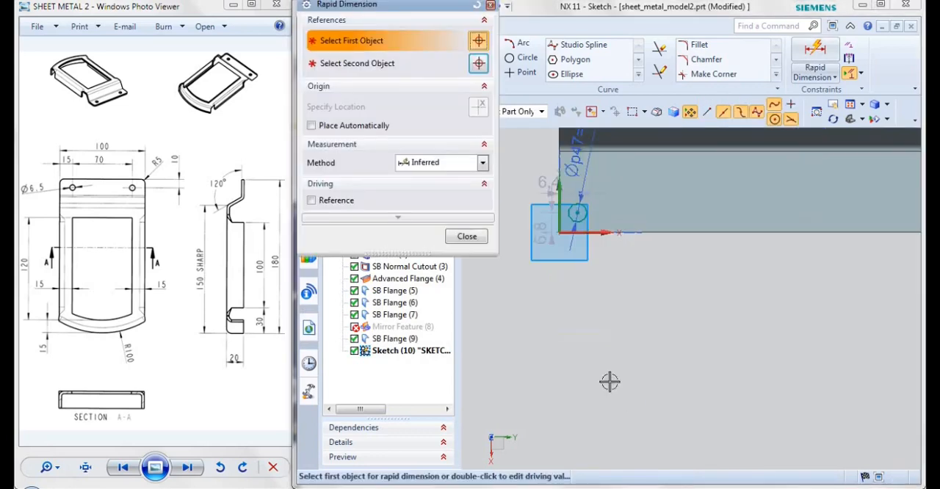
pyautogui.doubleClick(547, 189)
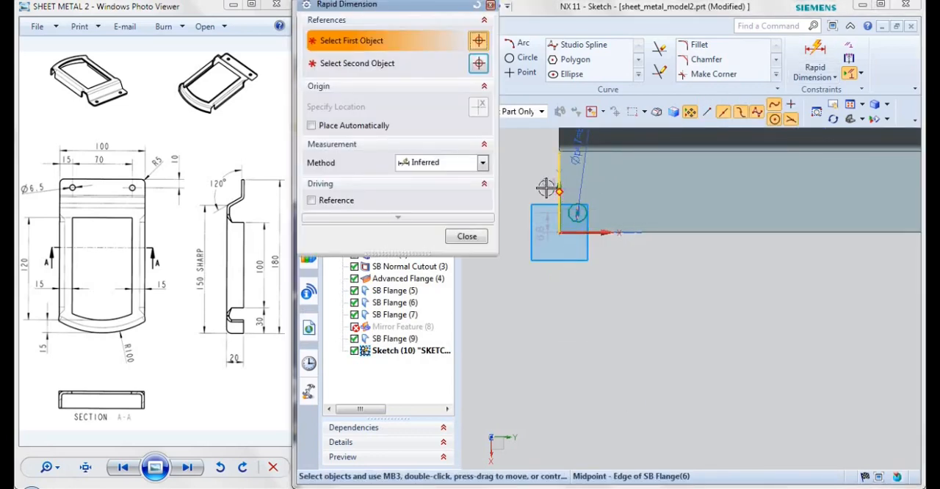
pyautogui.write('15')
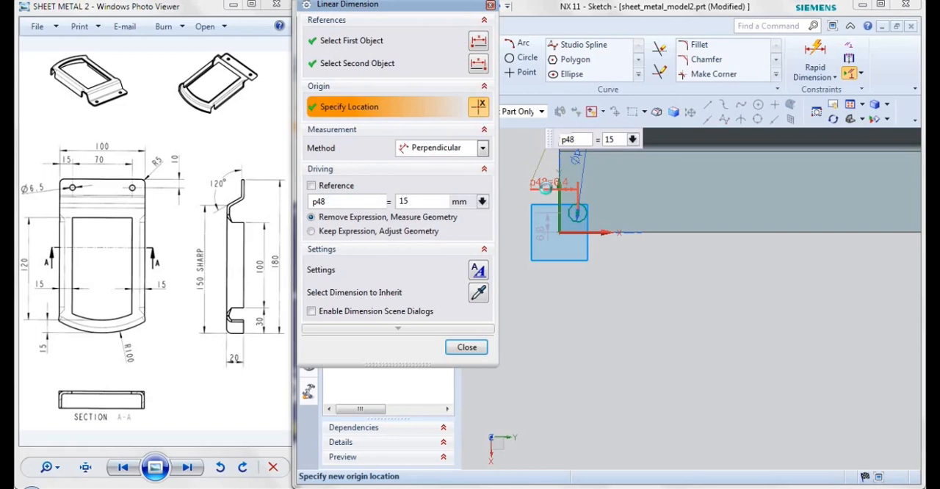
pyautogui.press('Return')
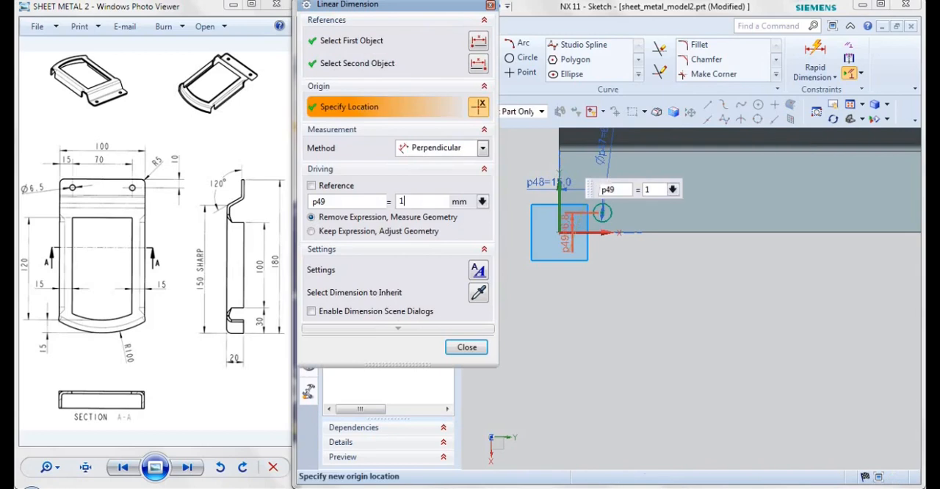
pyautogui.write('0')
pyautogui.press('Return')
pyautogui.middleClick(571, 228)
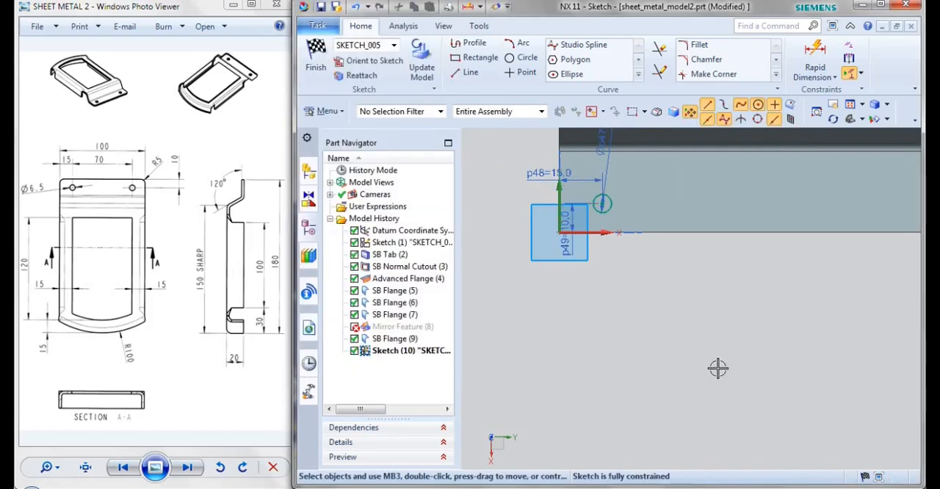
# Mirror the hole circle about the datum X axis to the lip's other corner and finish the sketch
pyautogui.moveTo(672, 314)
pyautogui.keyDown('shift'); pyautogui.mouseDown(button='middle')
pyautogui.moveTo(630, 365)
pyautogui.moveTo(613, 365)
pyautogui.mouseUp(button='middle'); pyautogui.keyUp('shift')
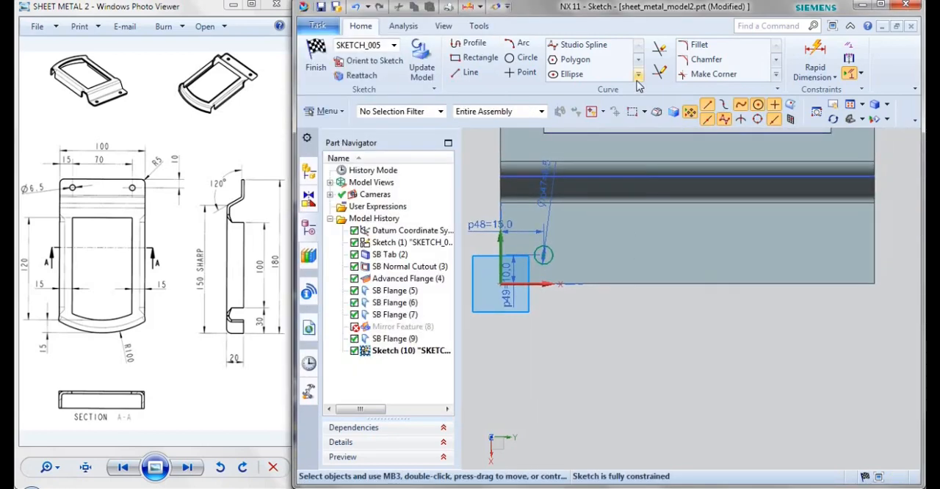
pyautogui.click(638, 76)
pyautogui.click(621, 135)
pyautogui.click(557, 268)
pyautogui.scroll(-2, 594, 340)
pyautogui.click(397, 84)
pyautogui.click(650, 161)
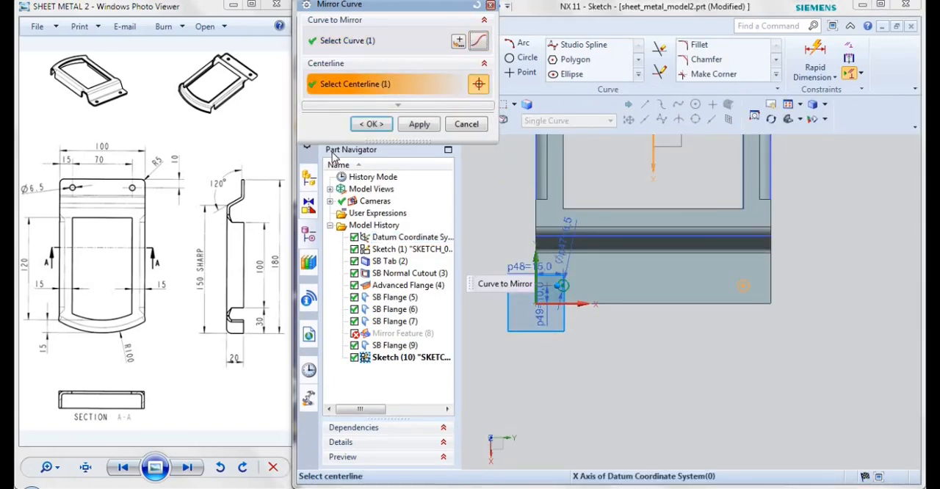
pyautogui.click(373, 127)
pyautogui.click(315, 57)
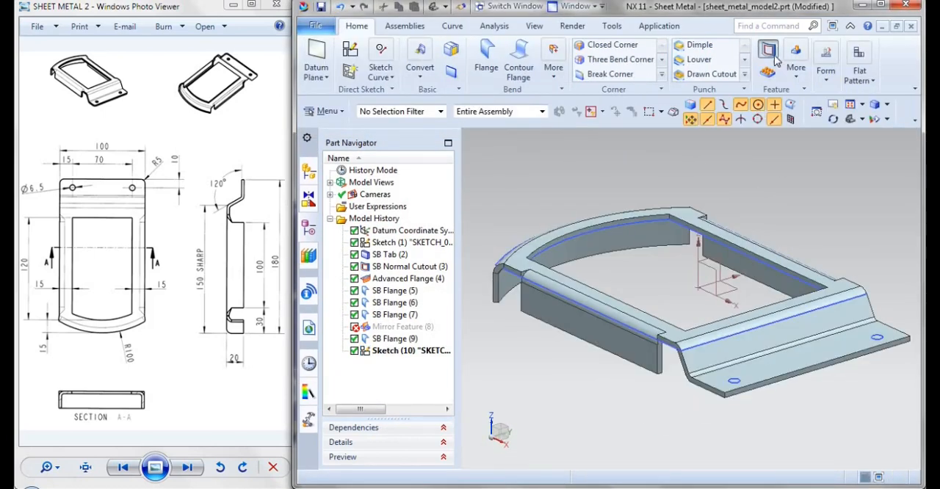
# Cut both sketched circles through the end flange with a Normal Cutout, using the Thickness method and 5 mm depth
pyautogui.click(769, 52)
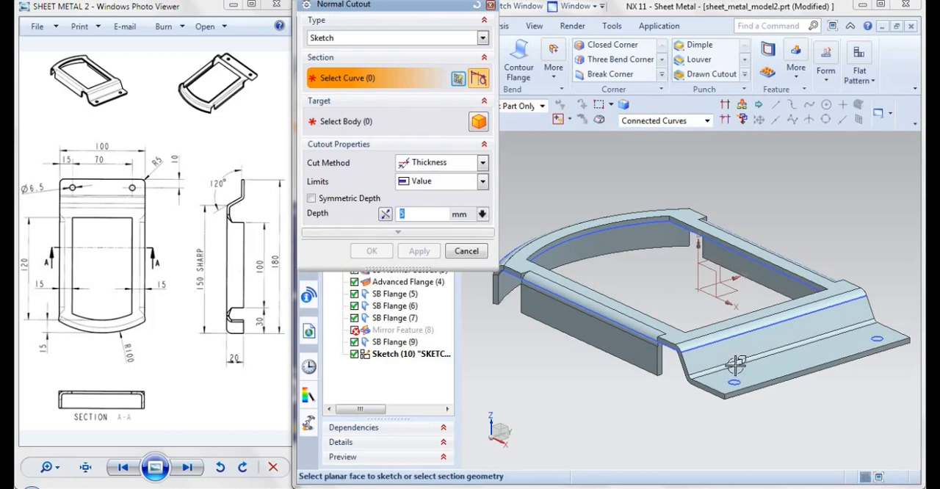
pyautogui.click(877, 339)
pyautogui.click(876, 342)
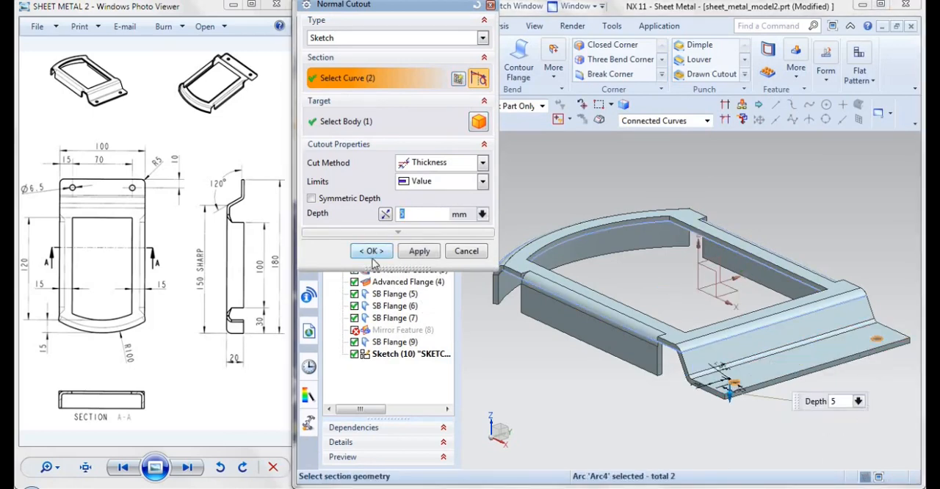
pyautogui.click(371, 251)
pyautogui.moveTo(598, 389); pyautogui.dragTo(626, 429, button='middle')
pyautogui.click(850, 120)
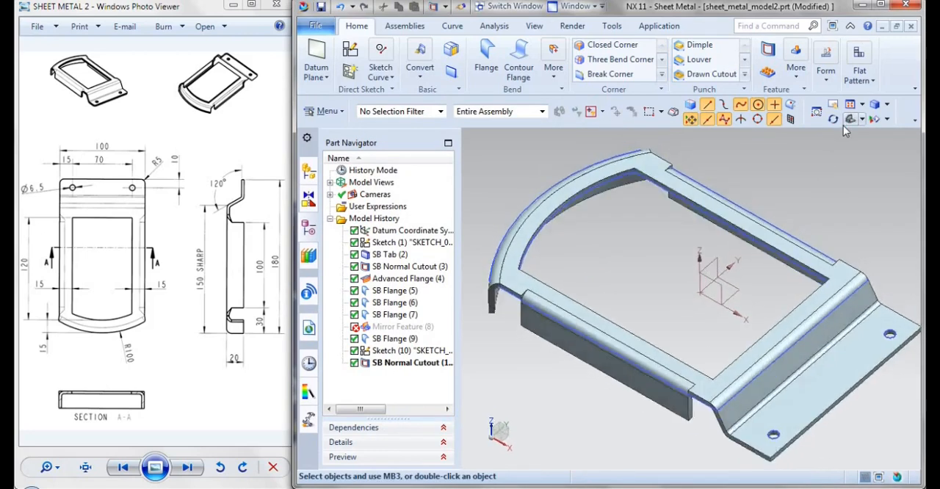
pyautogui.scroll(-2, 558, 378)
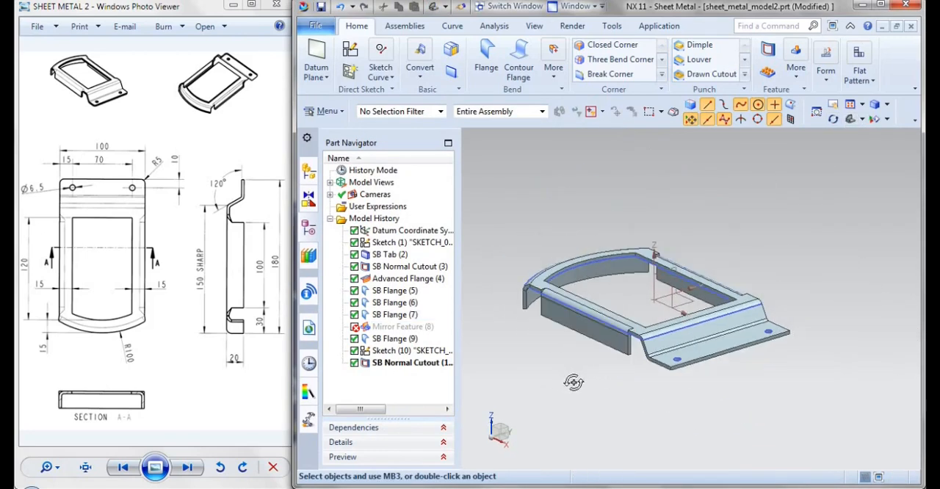
pyautogui.moveTo(566, 378); pyautogui.dragTo(679, 346, button='middle')
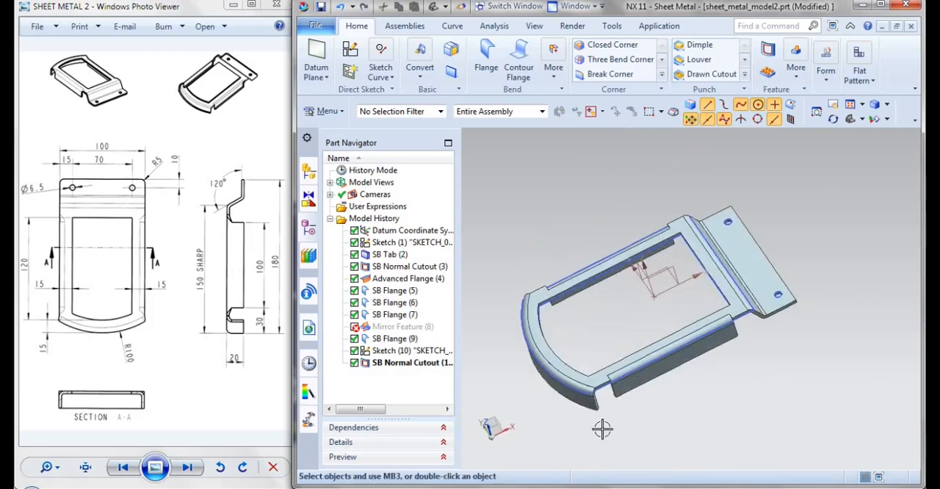